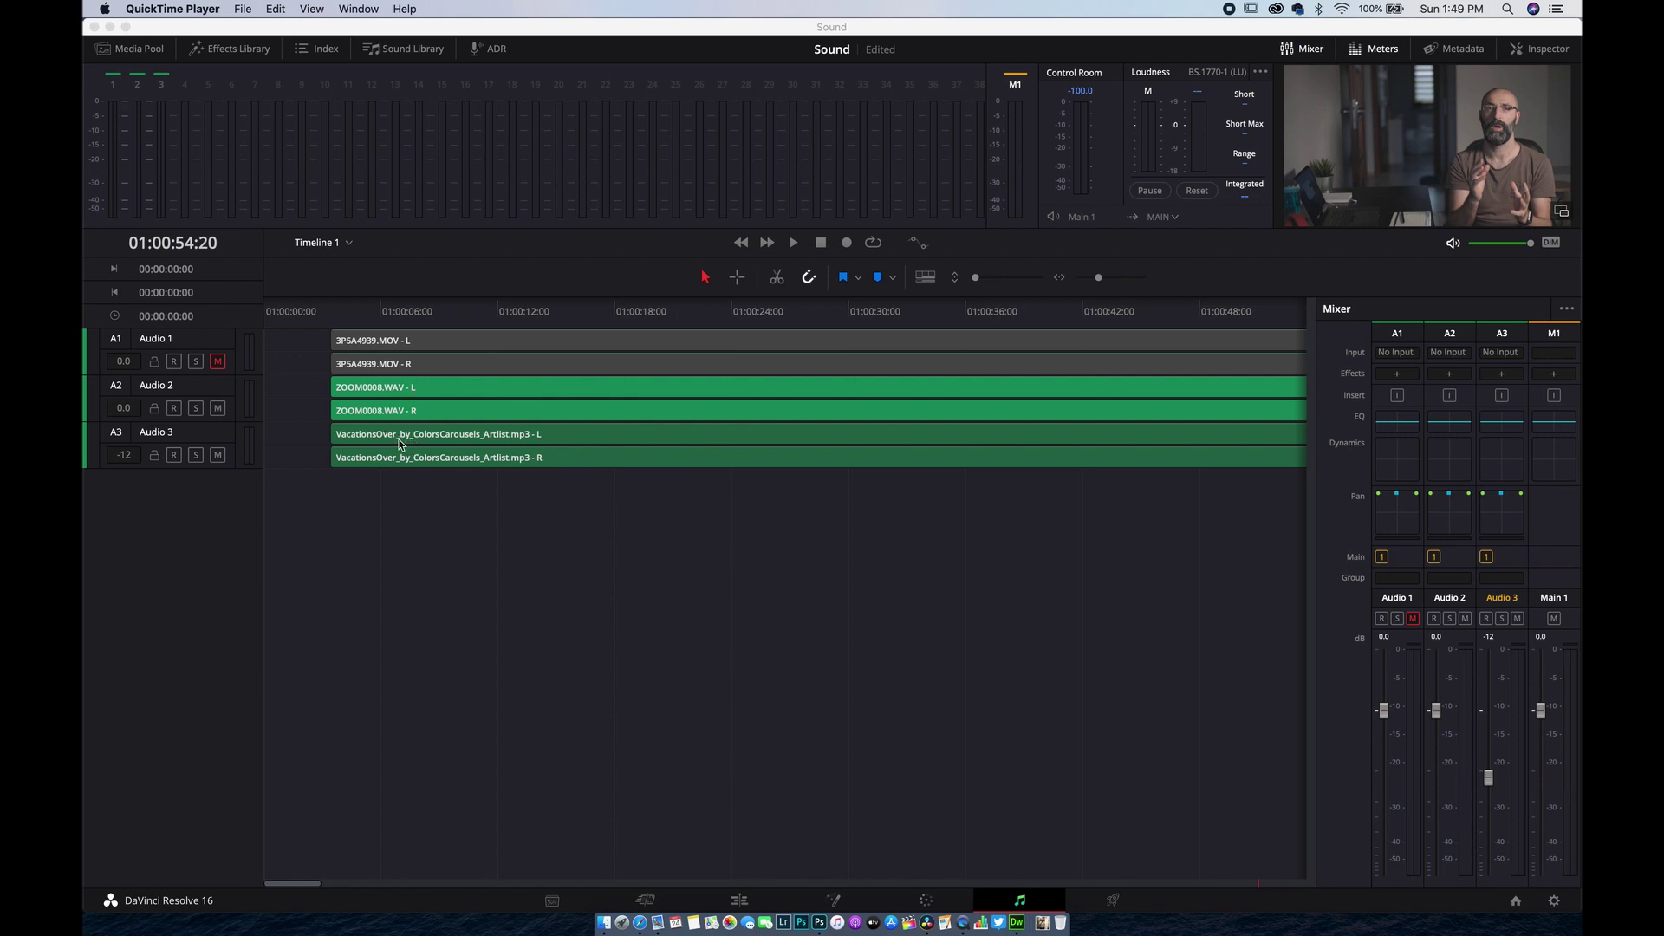
Step: Activate DaVinci Resolve to show the Fairlight timeline with its video, voice and music tracks
{"action": "left_click", "coordinate": [399, 443]}
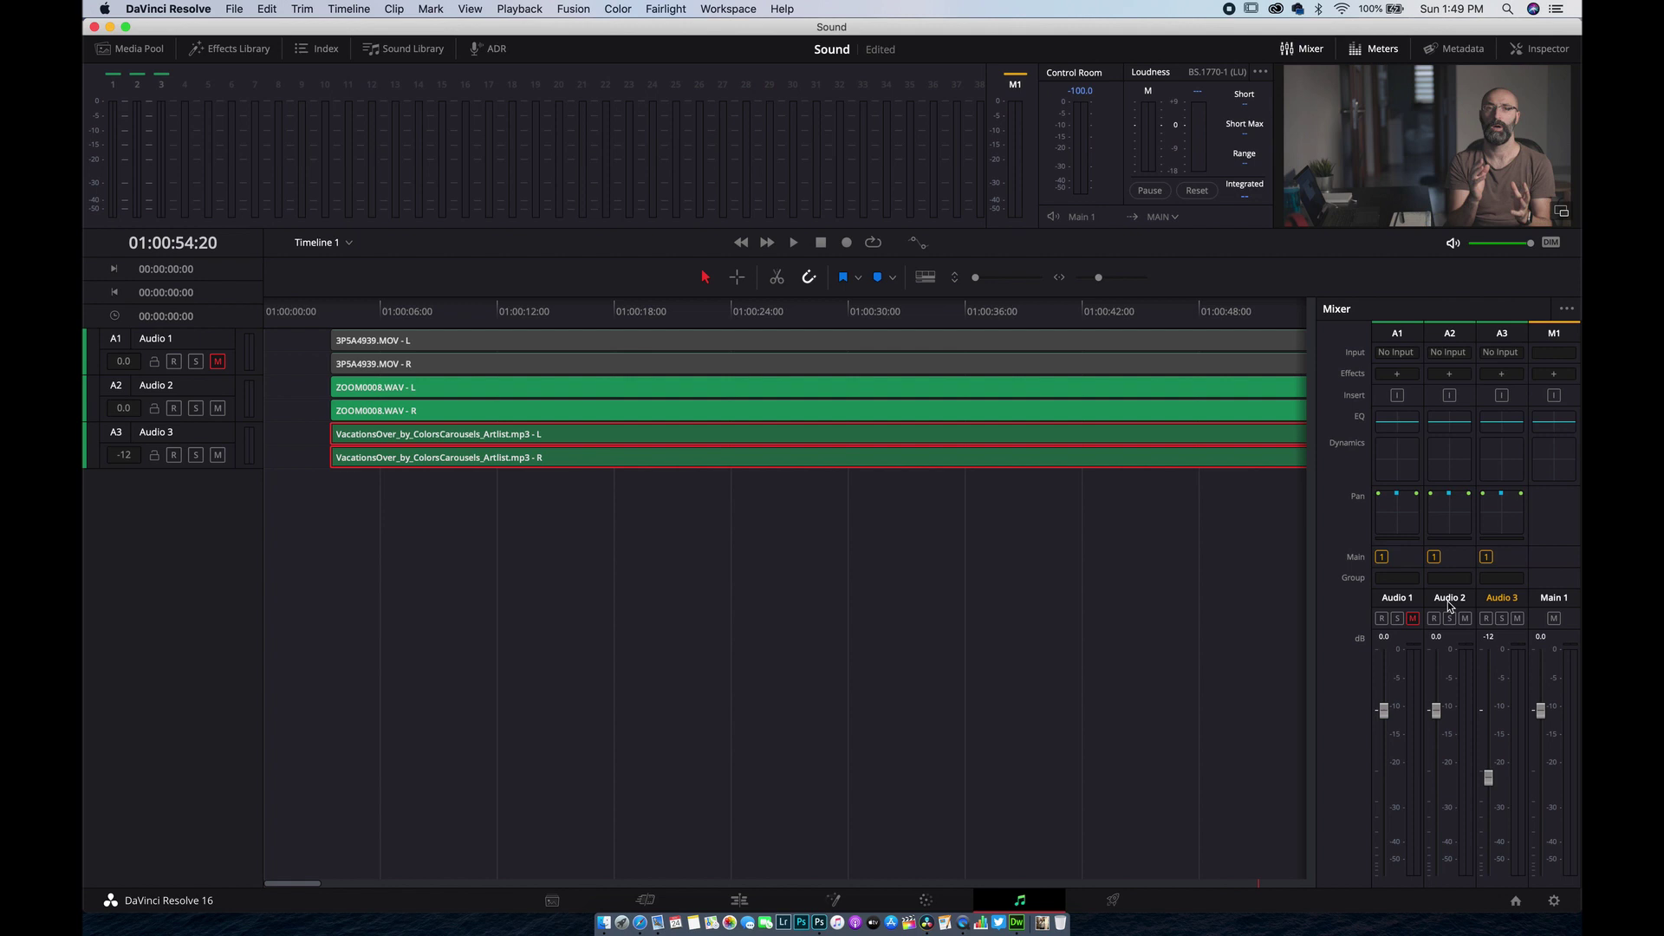
Step: Normalize the ZOOM0008.WAV voice clip on Audio 2 to a -2.0 dBTP true peak
{"action": "right_click", "coordinate": [874, 414]}
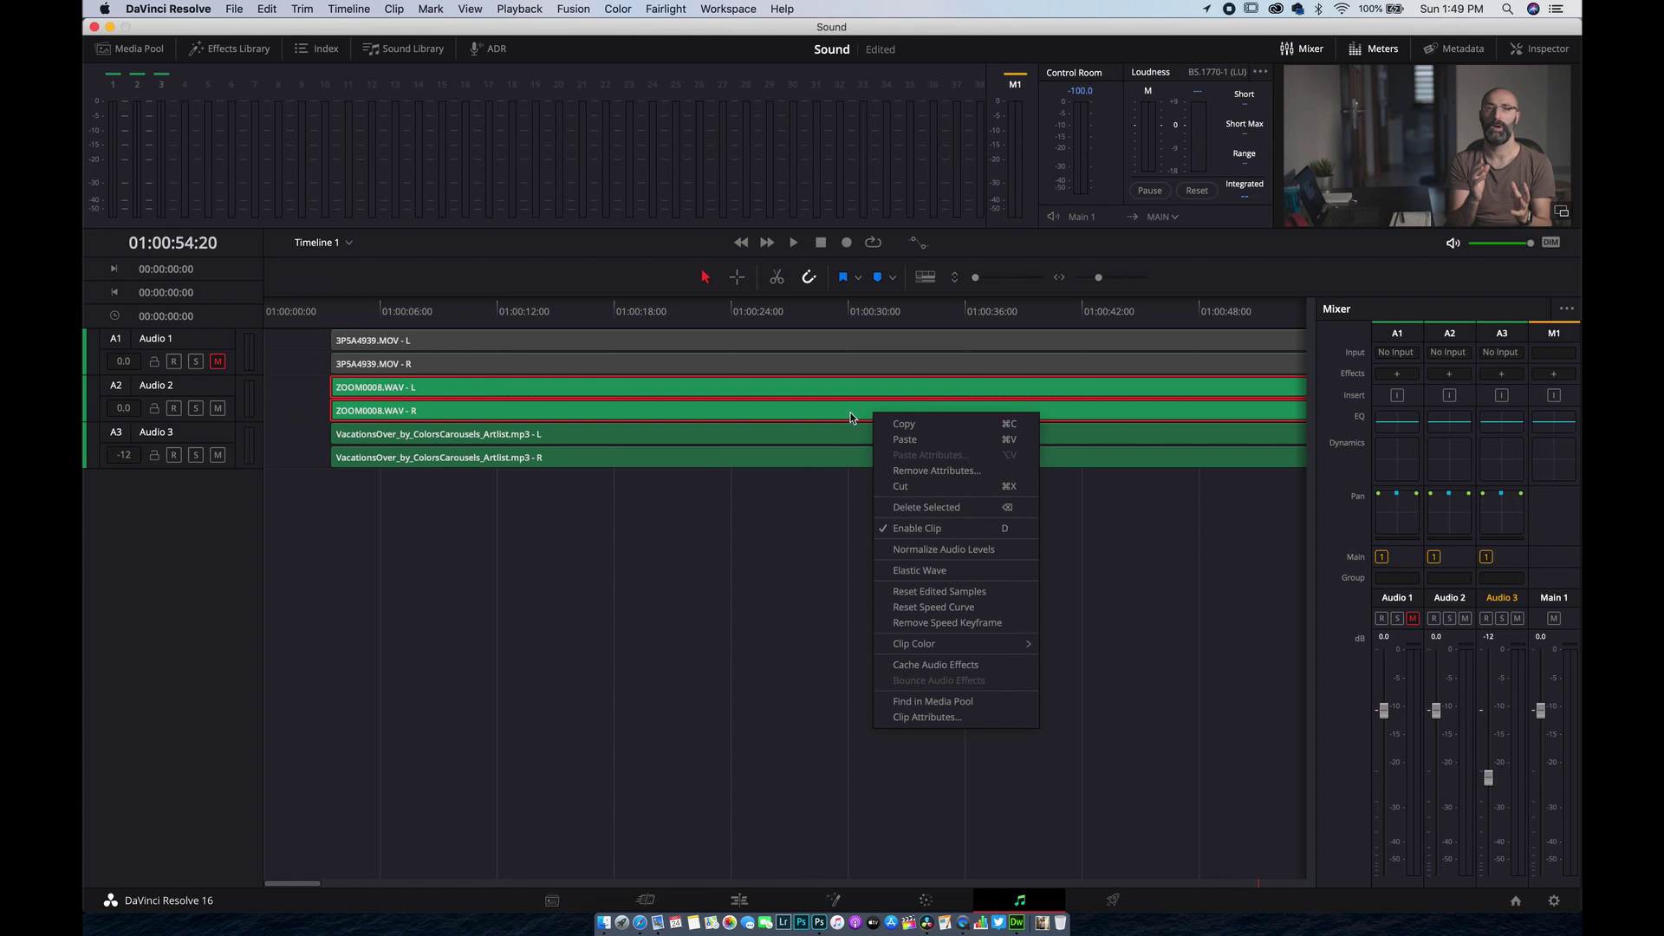
{"action": "left_click", "coordinate": [929, 551]}
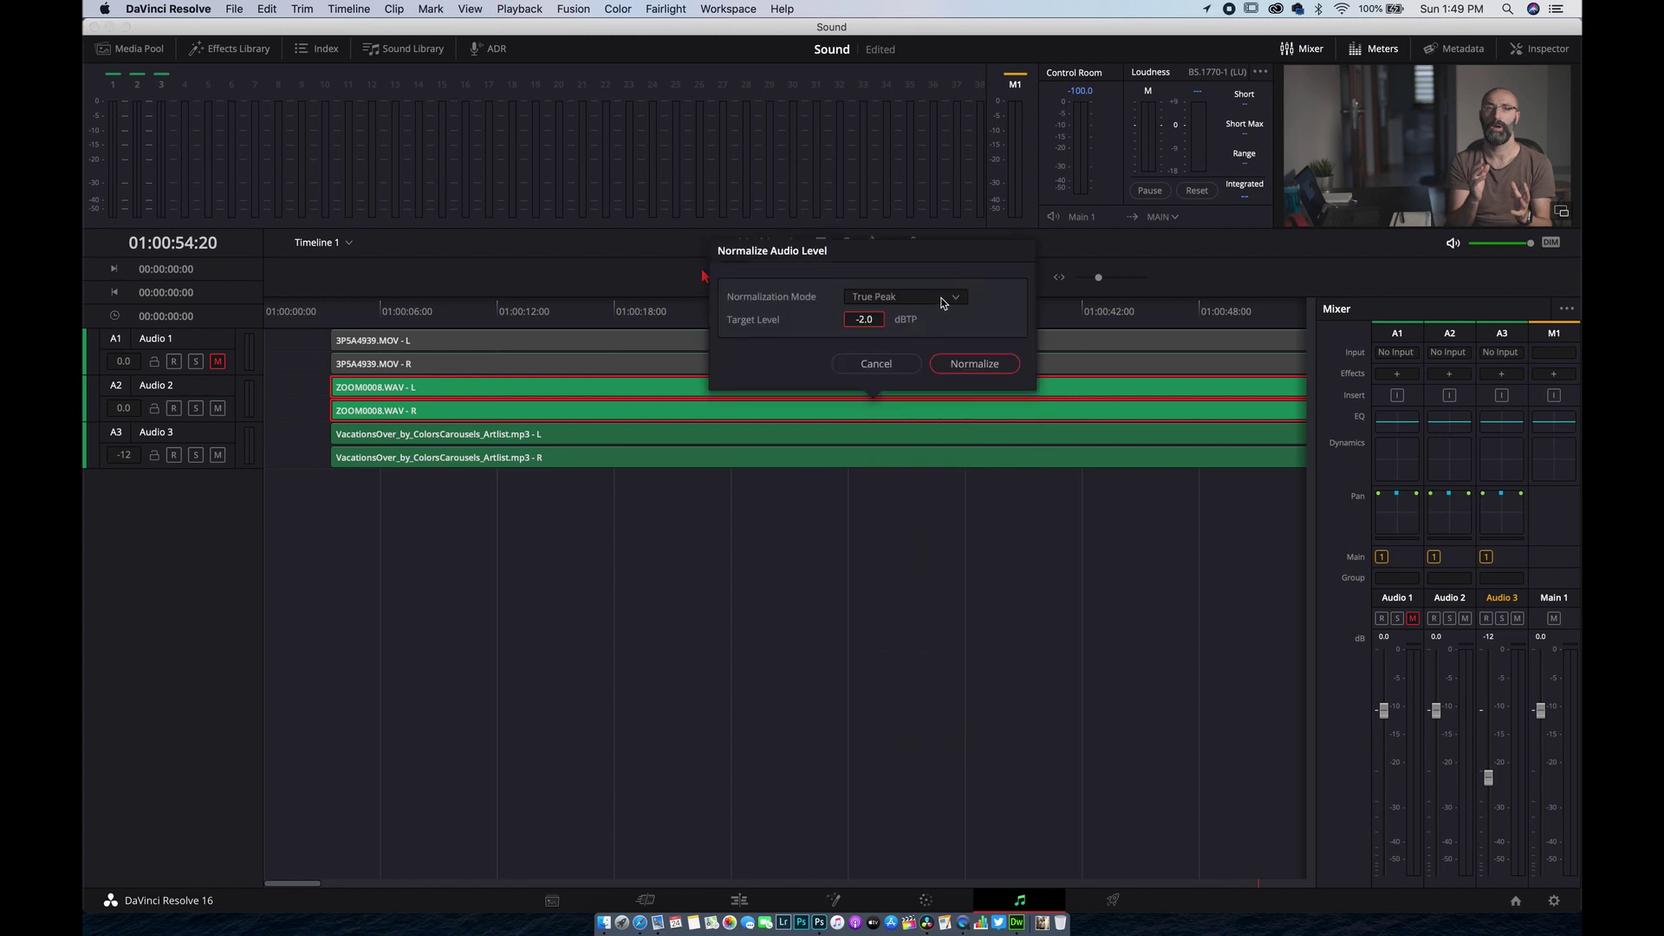
{"action": "left_click", "coordinate": [969, 368]}
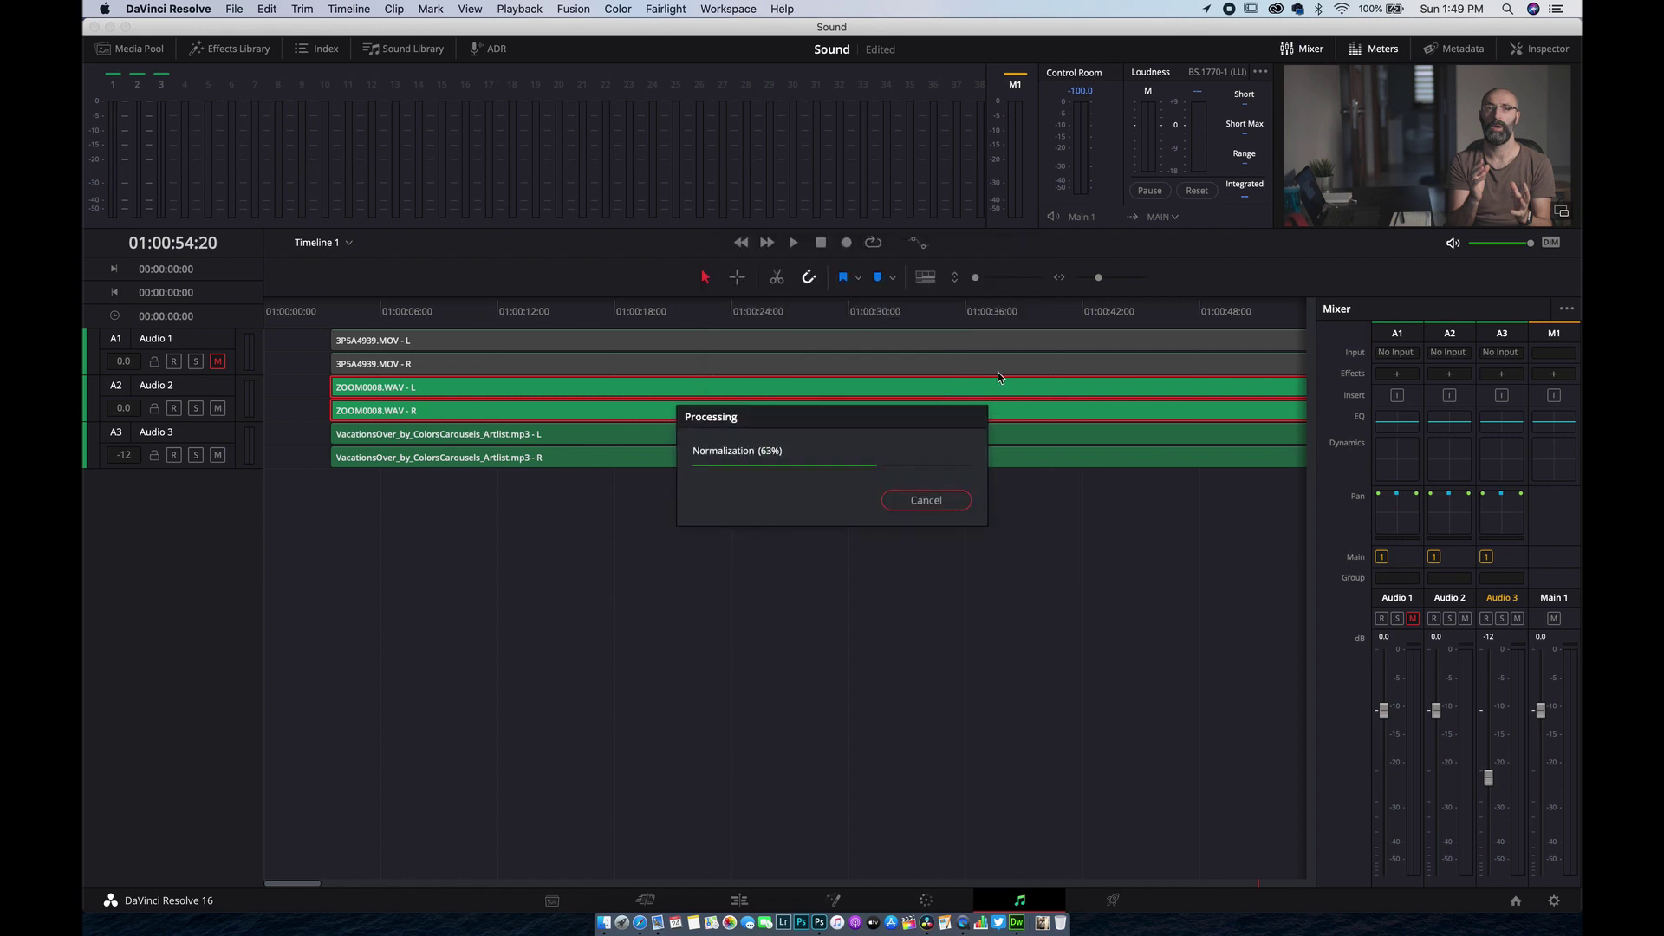
{"action": "left_click", "coordinate": [779, 459]}
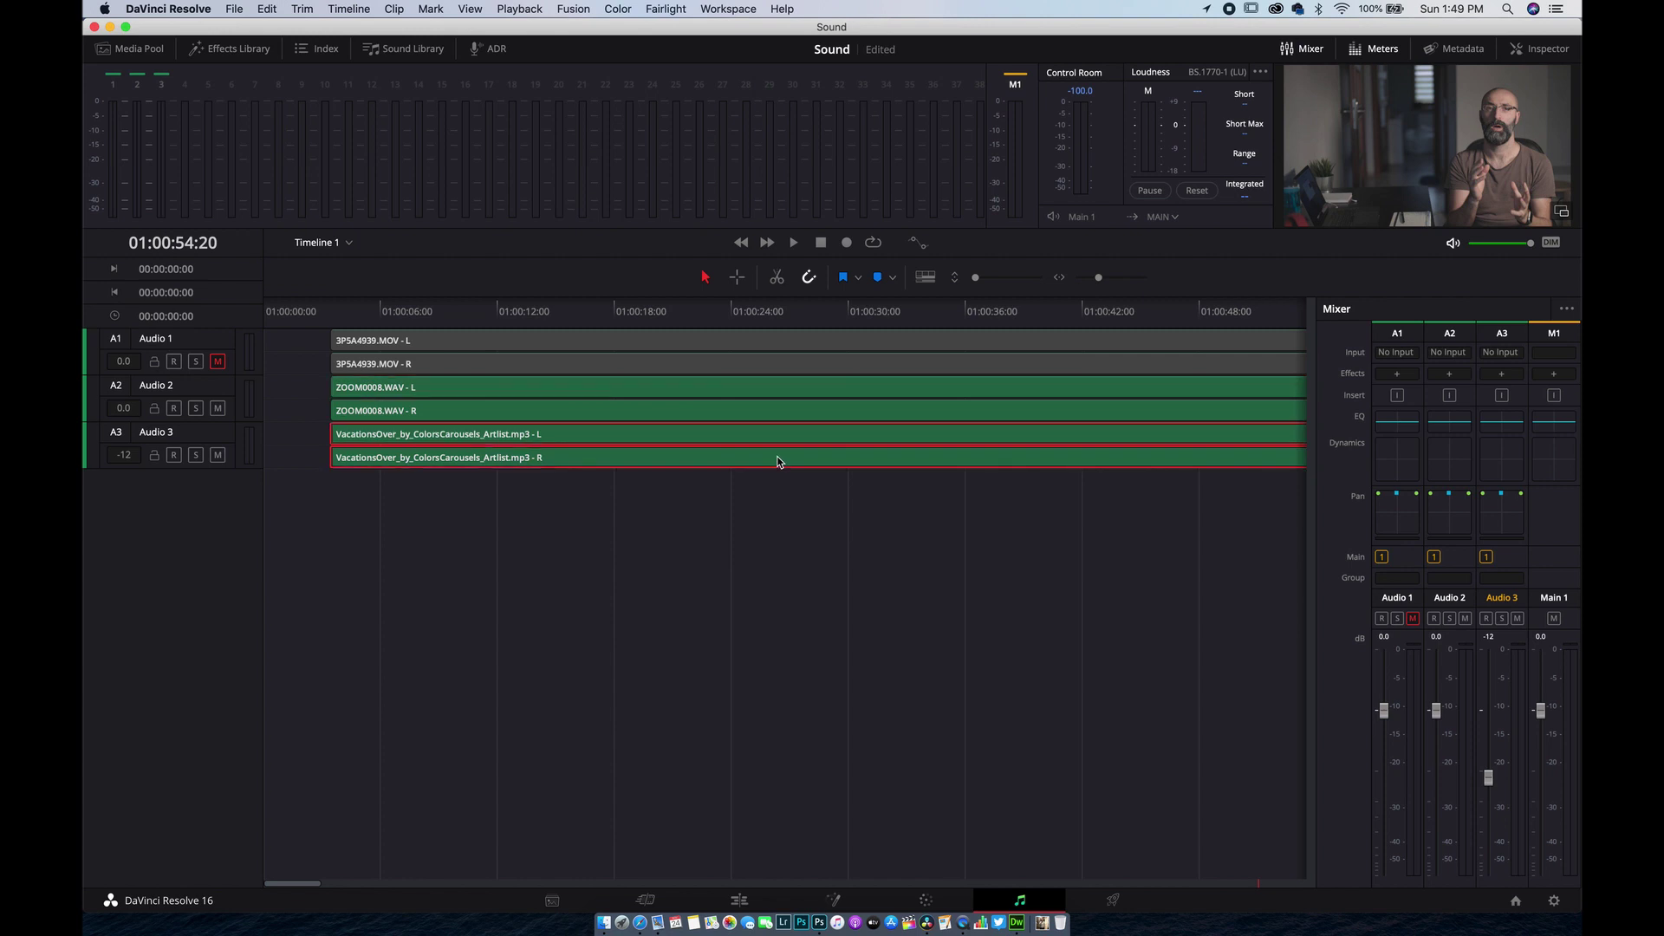
Step: Normalize the VacationsOver music clip on Audio 3 to a -2.0 dBTP true peak
{"action": "right_click", "coordinate": [778, 460]}
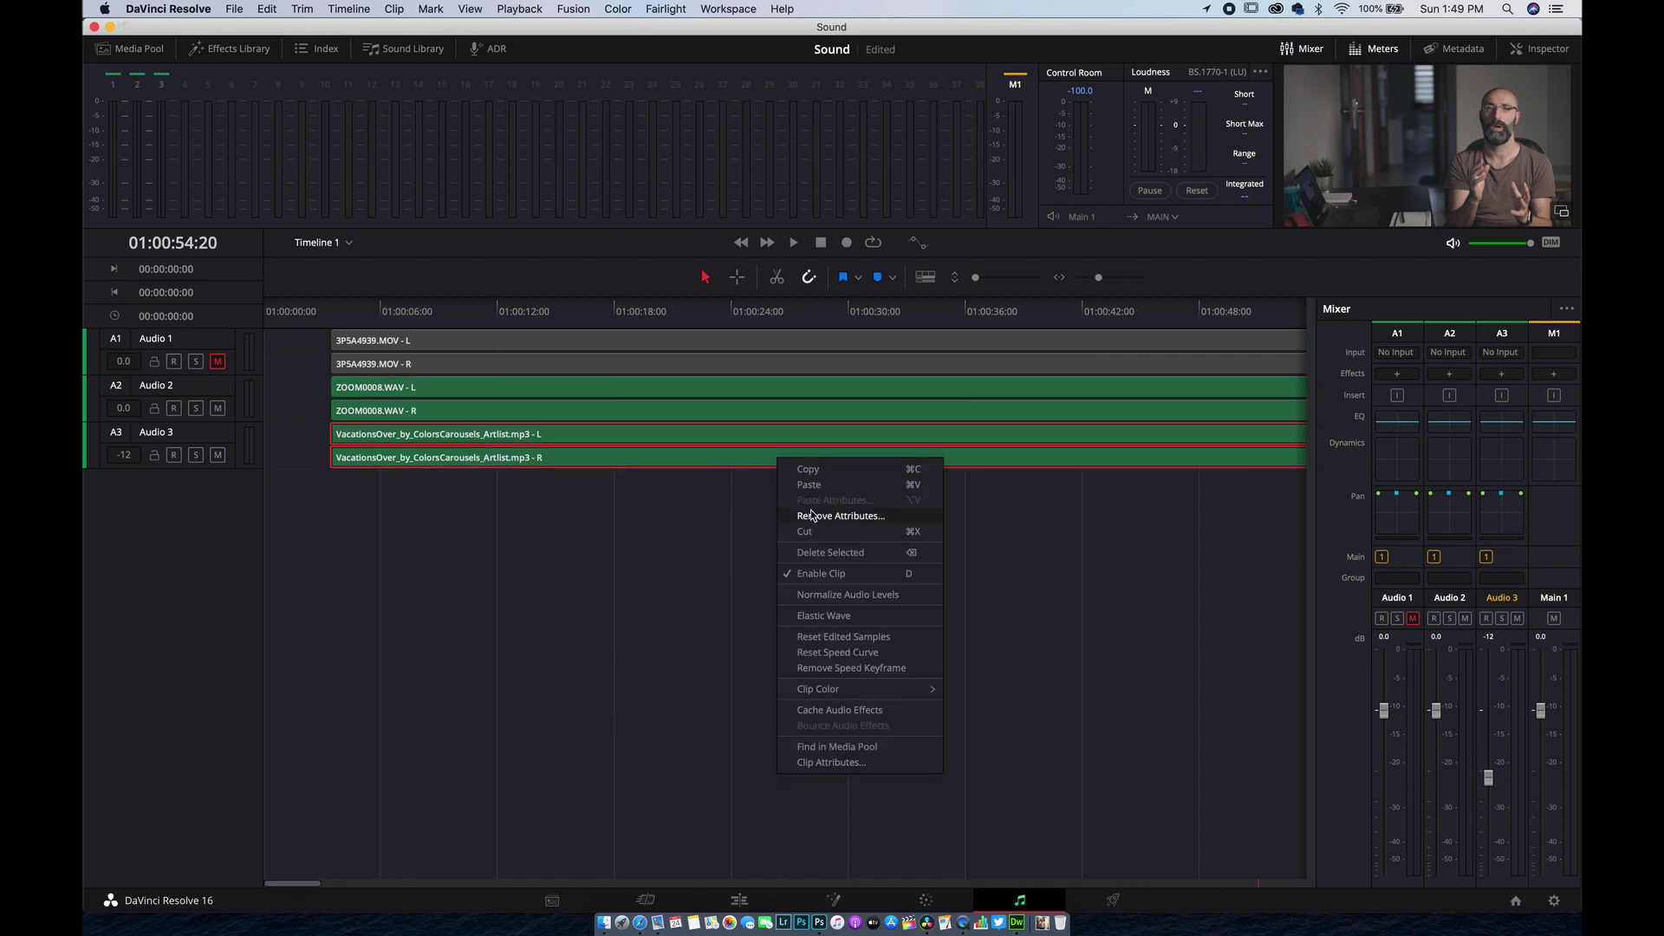
{"action": "left_click", "coordinate": [825, 595]}
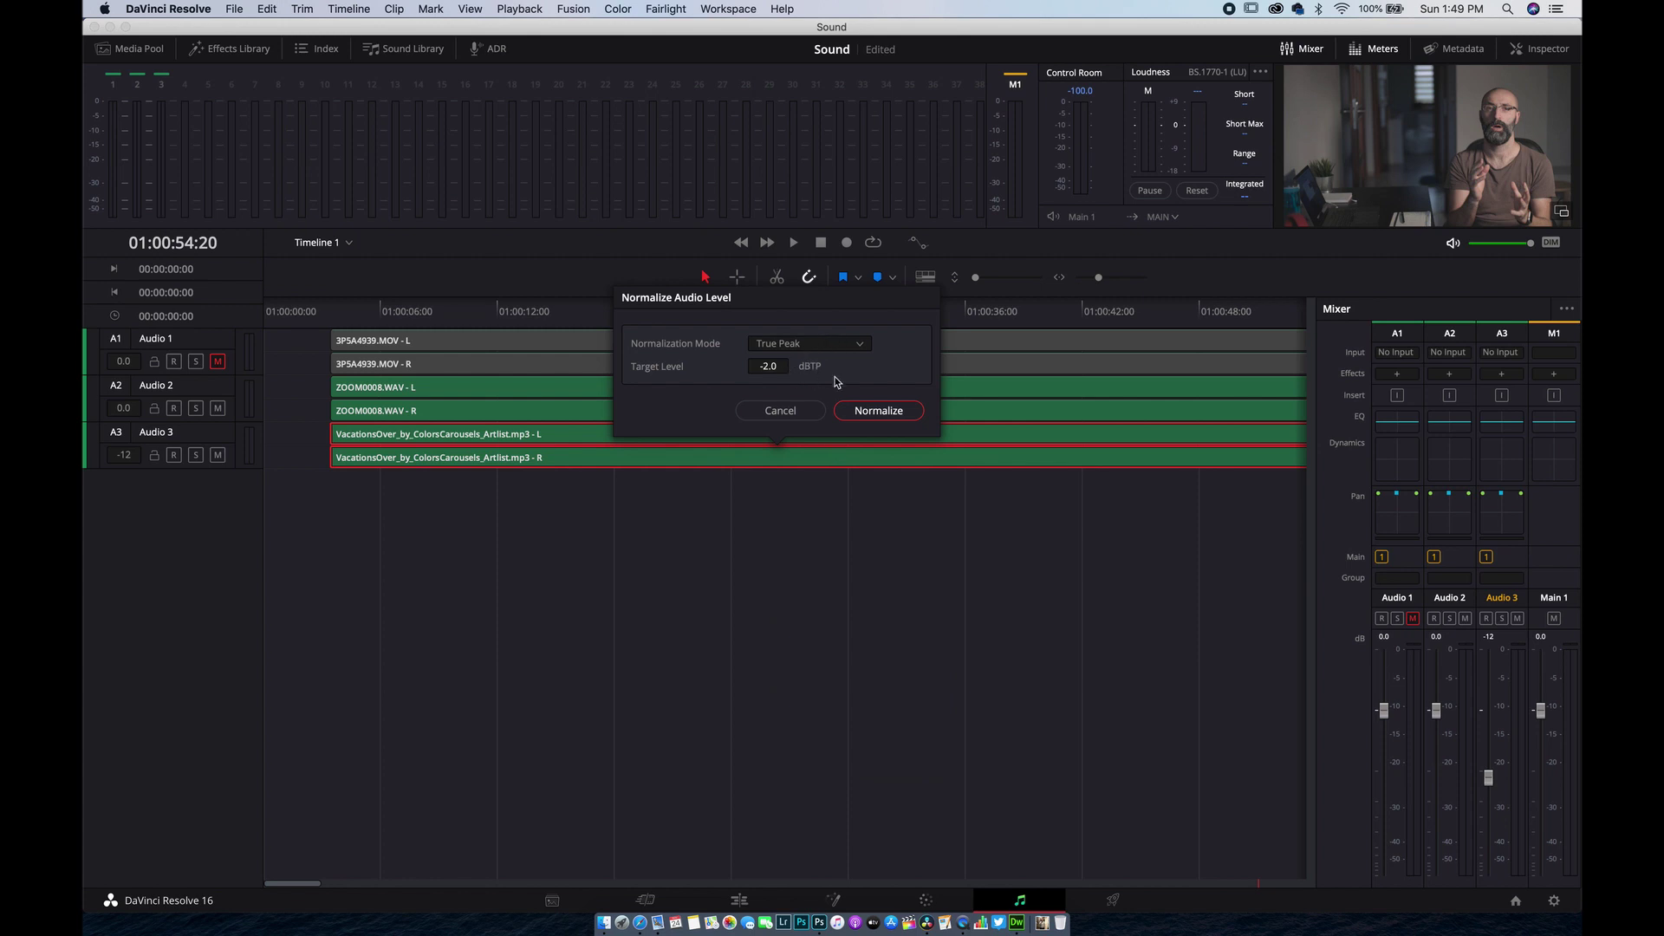
{"action": "left_click", "coordinate": [878, 411]}
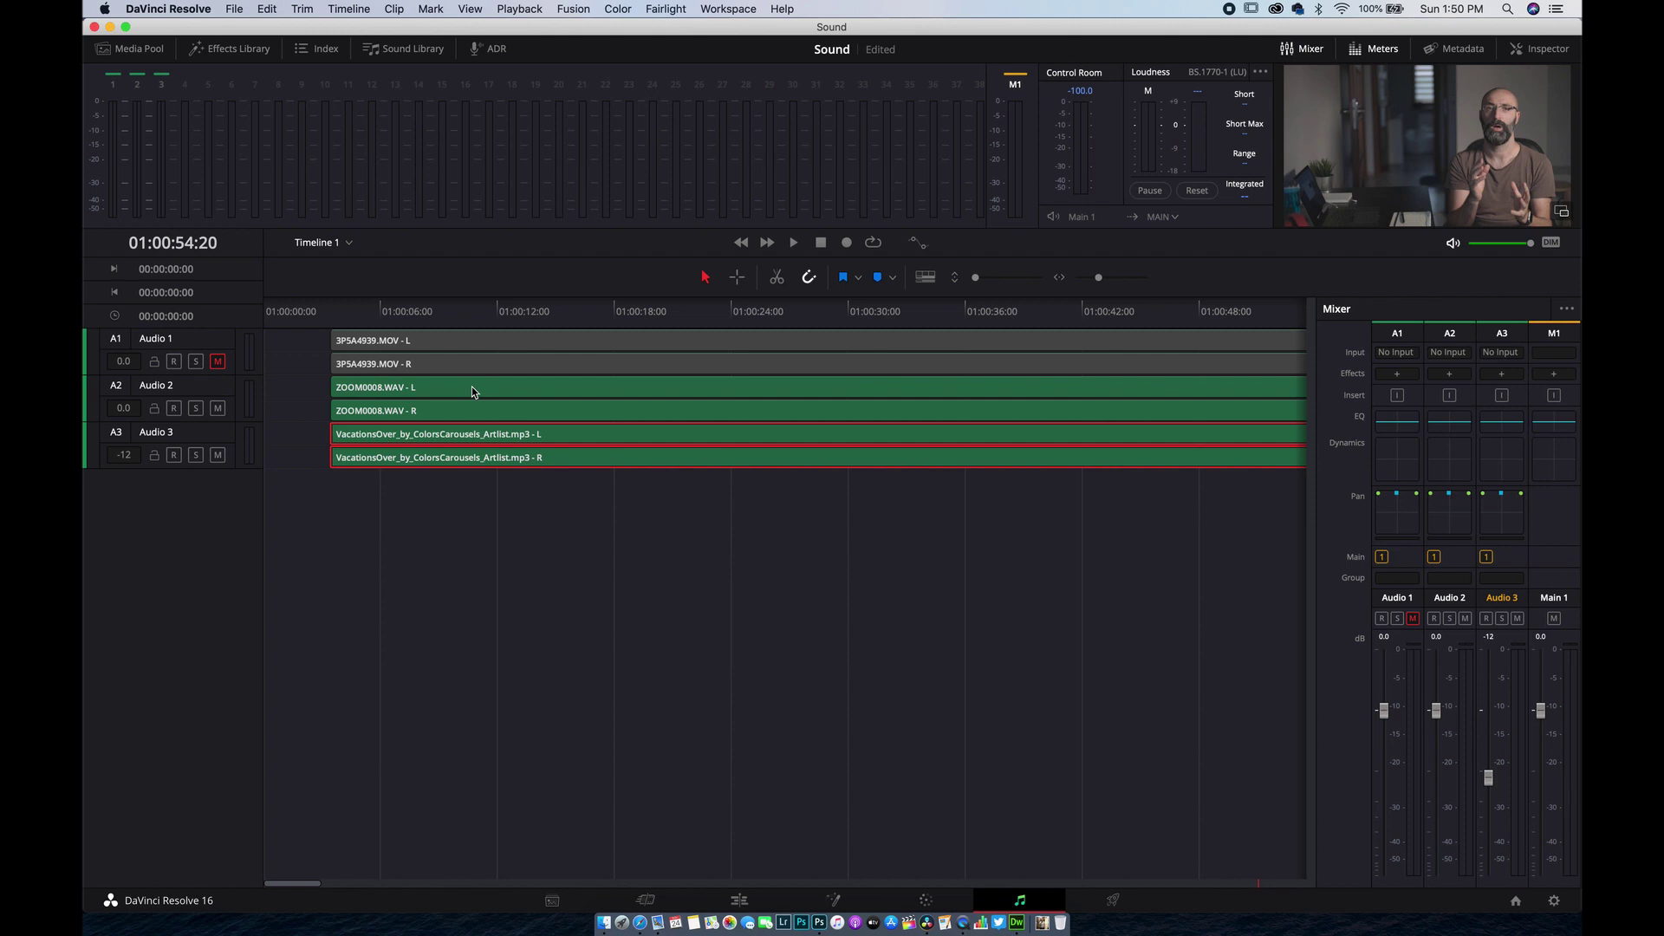
{"action": "left_click", "coordinate": [565, 401]}
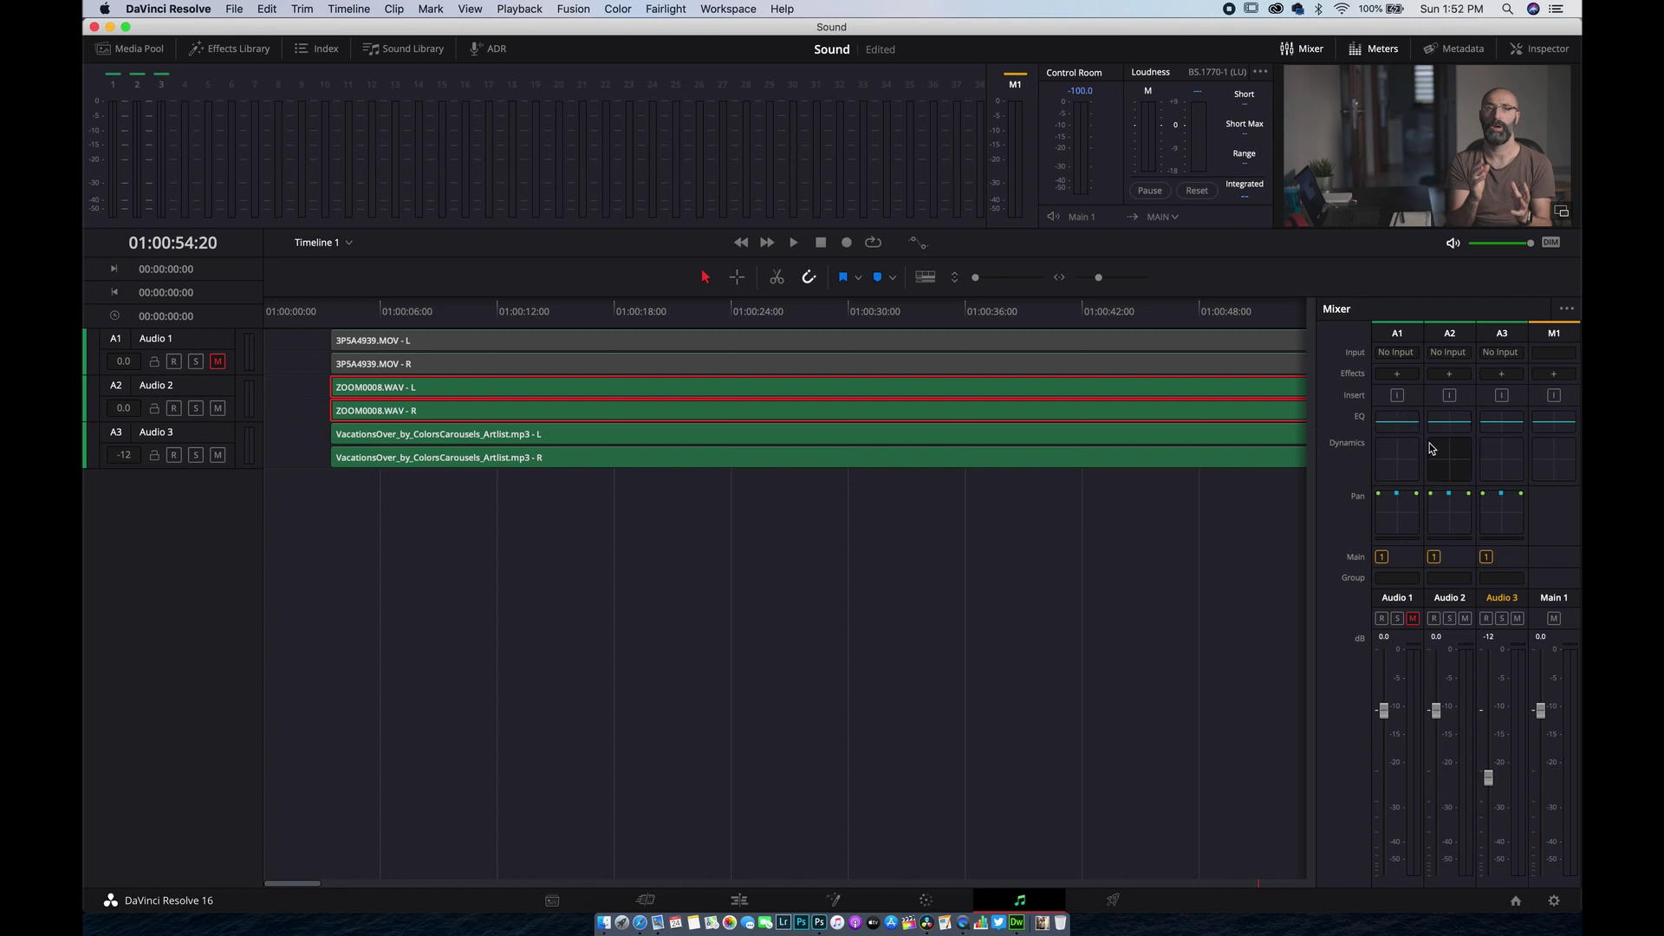
Step: Enable the Audio 2 compressor (-15.0 dB, 2.0:1) and set it to Send as side-chain source
{"action": "double_click", "coordinate": [1449, 471]}
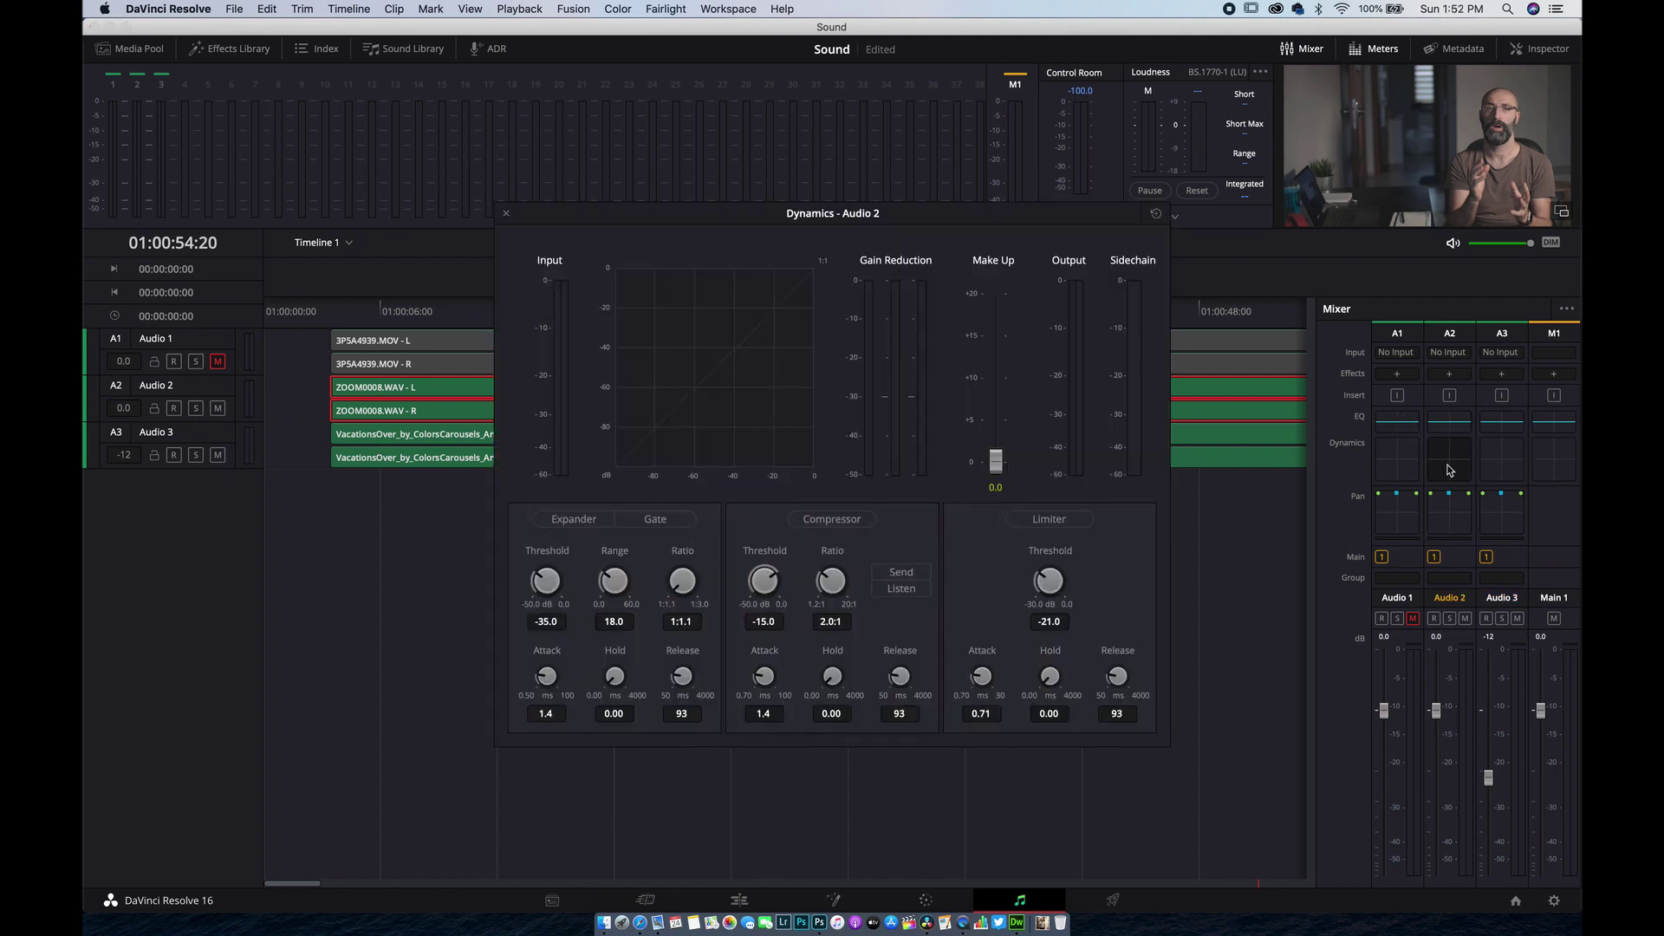
{"action": "left_click", "coordinate": [850, 522]}
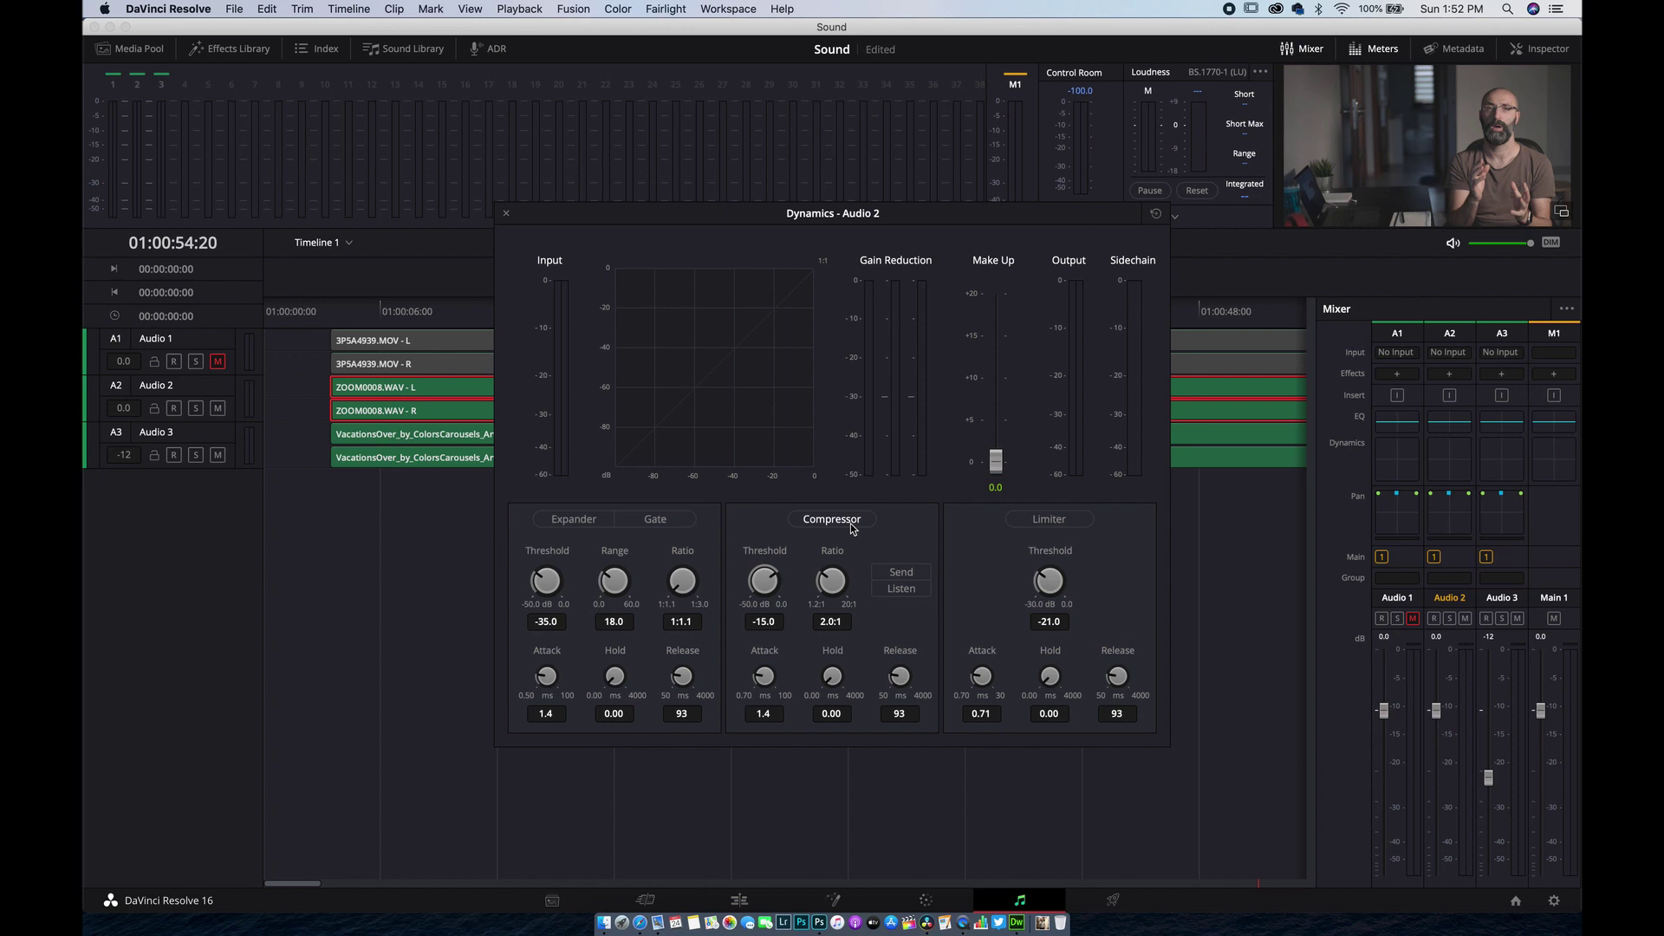
{"action": "left_click", "coordinate": [902, 574]}
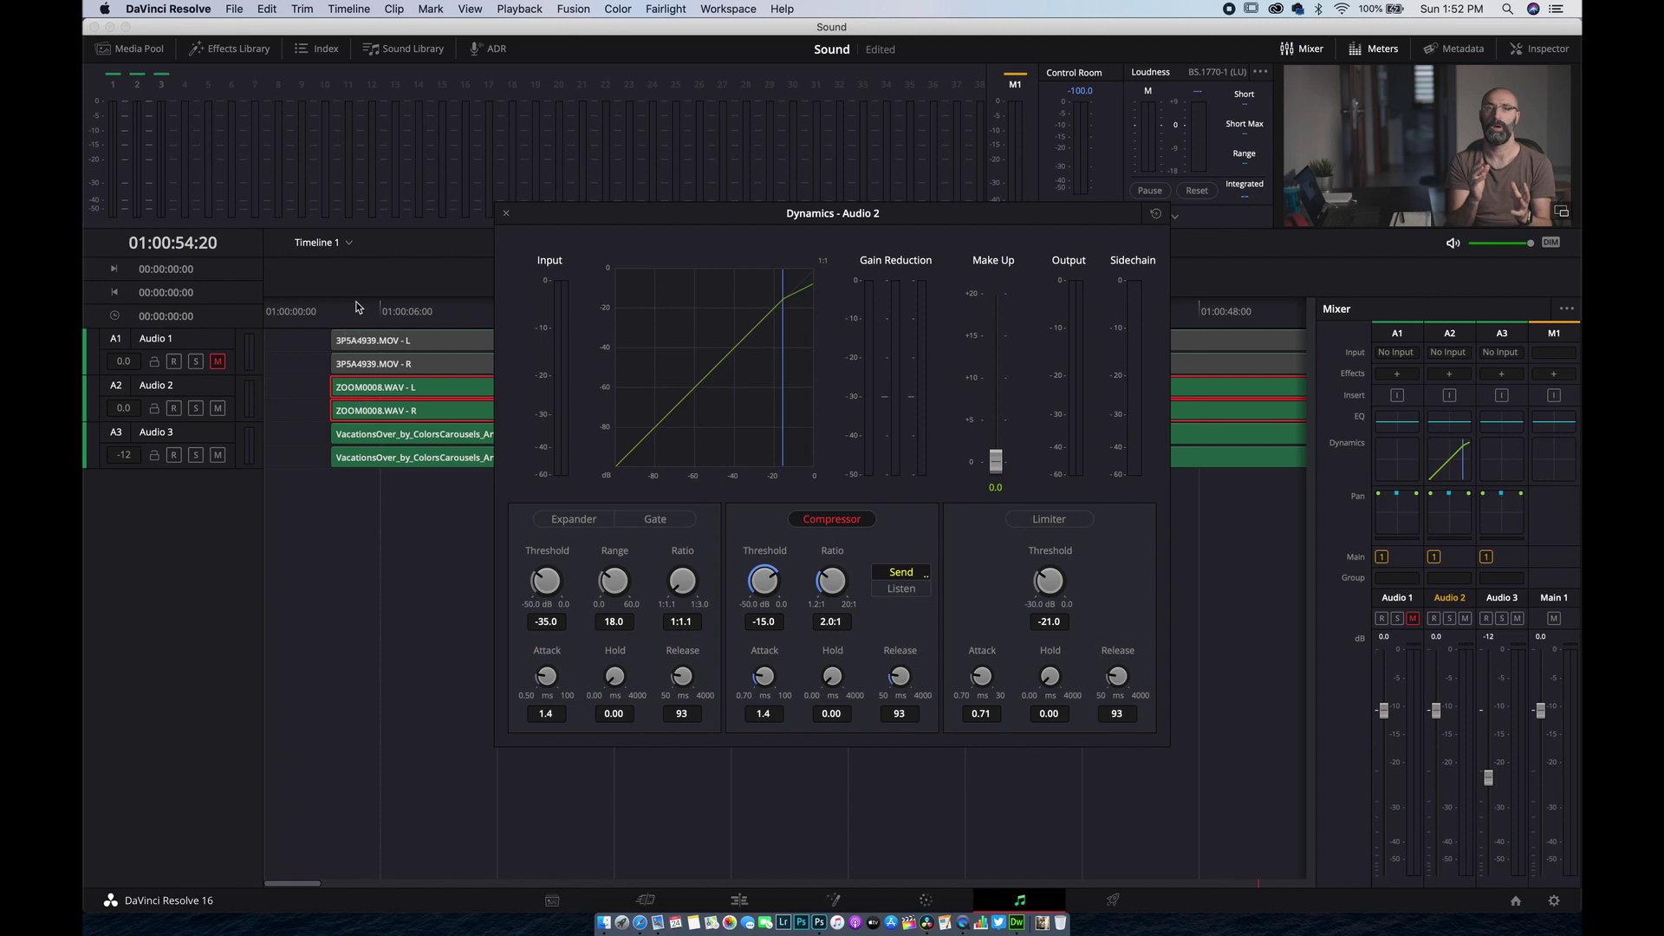
{"action": "left_click", "coordinate": [507, 214]}
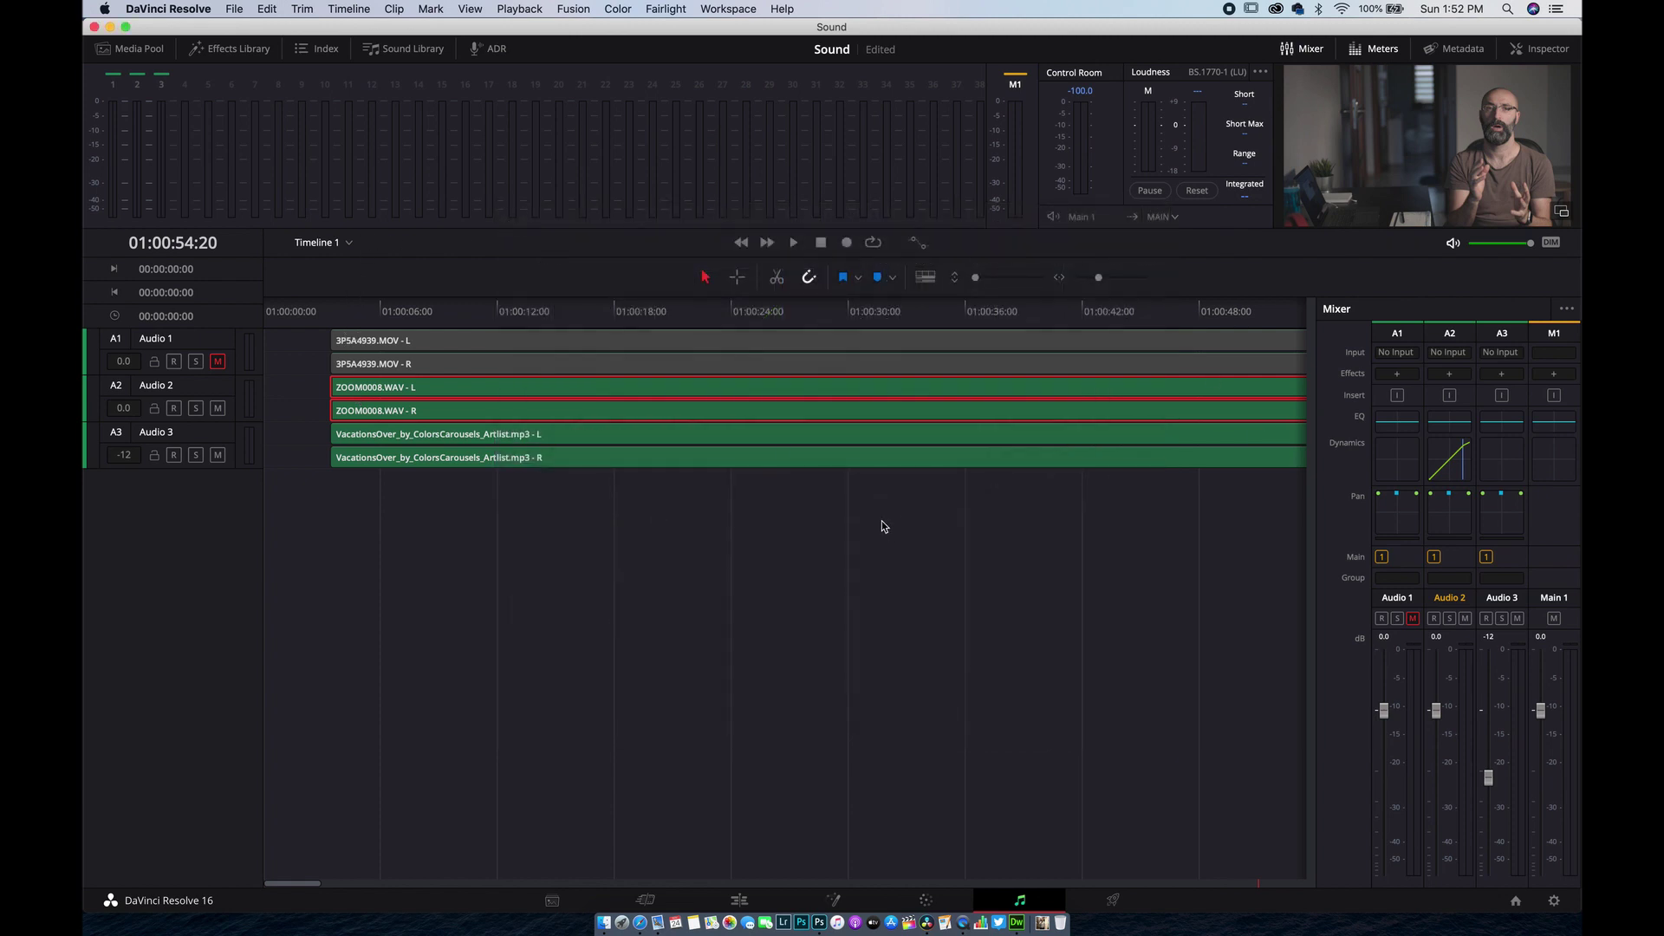
Step: Turn on the Audio 3 music compressor and set it to Listen to the voice side-chain
{"action": "left_click", "coordinate": [858, 461]}
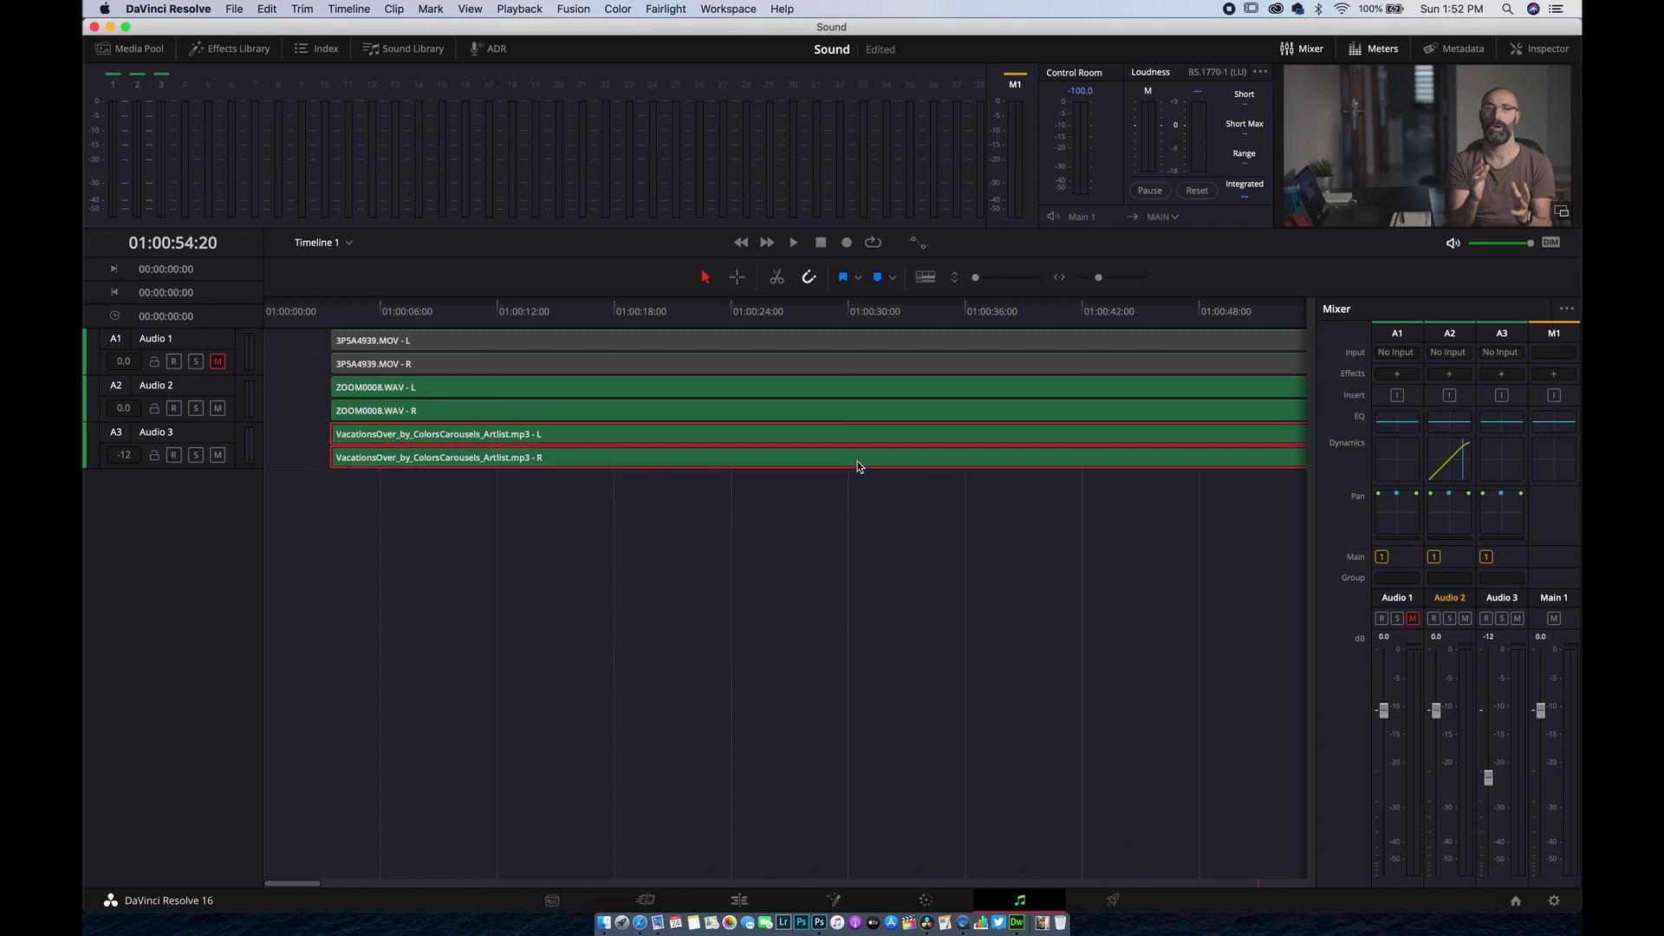
{"action": "double_click", "coordinate": [1499, 448]}
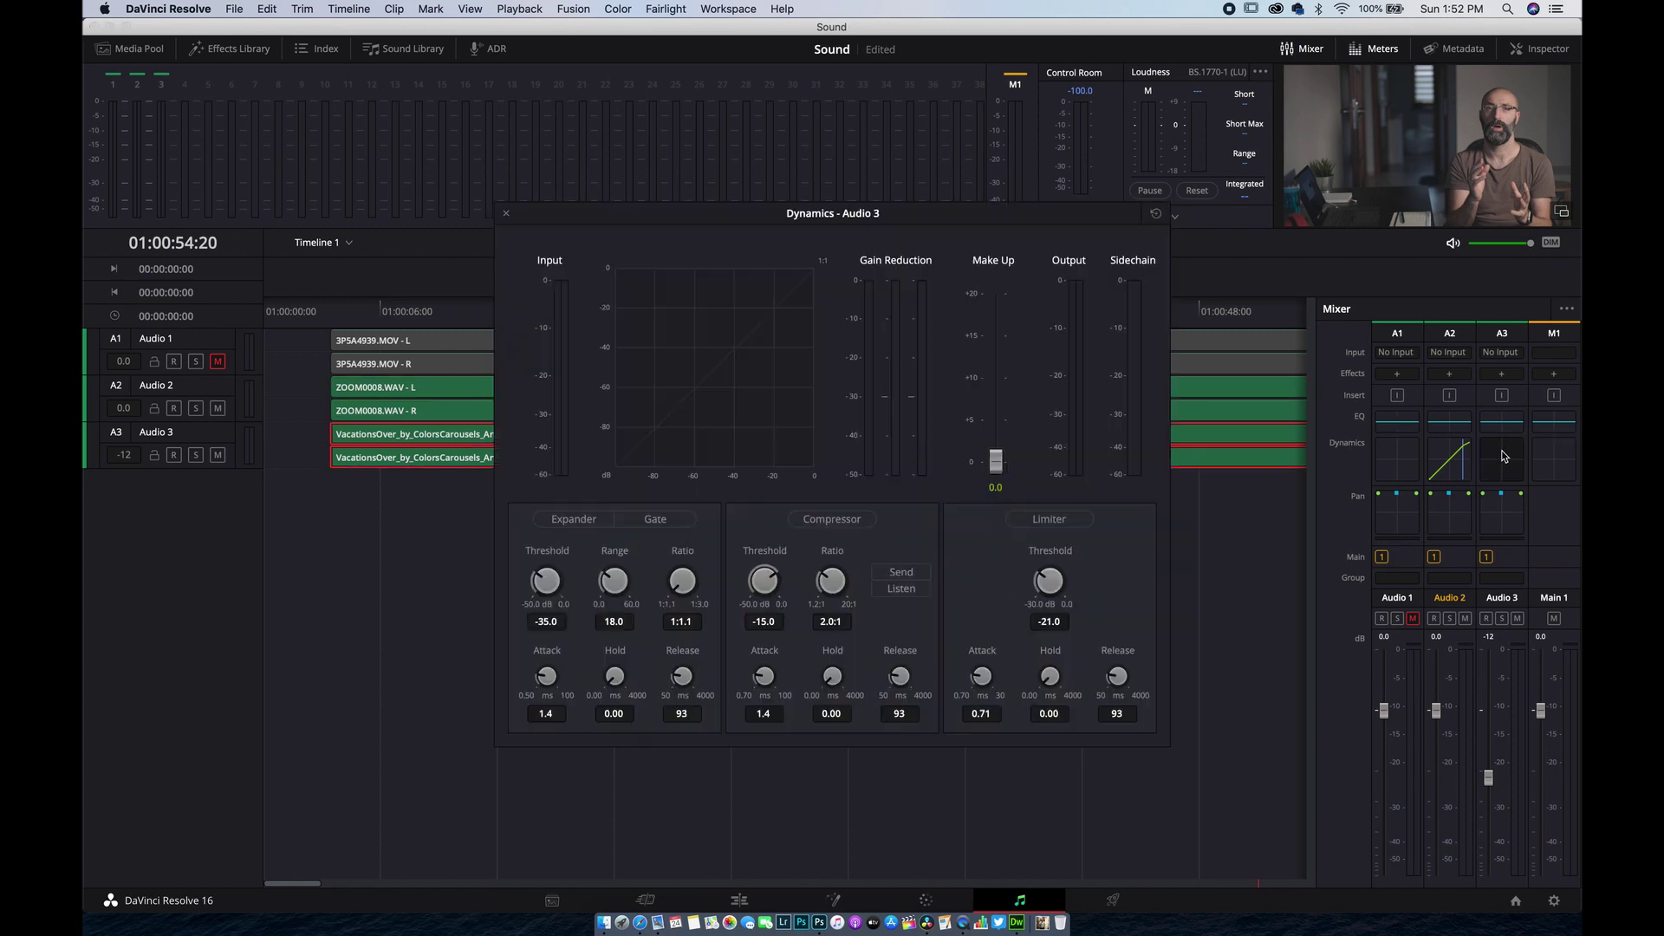
{"action": "left_click", "coordinate": [834, 519]}
{"action": "left_click", "coordinate": [903, 589]}
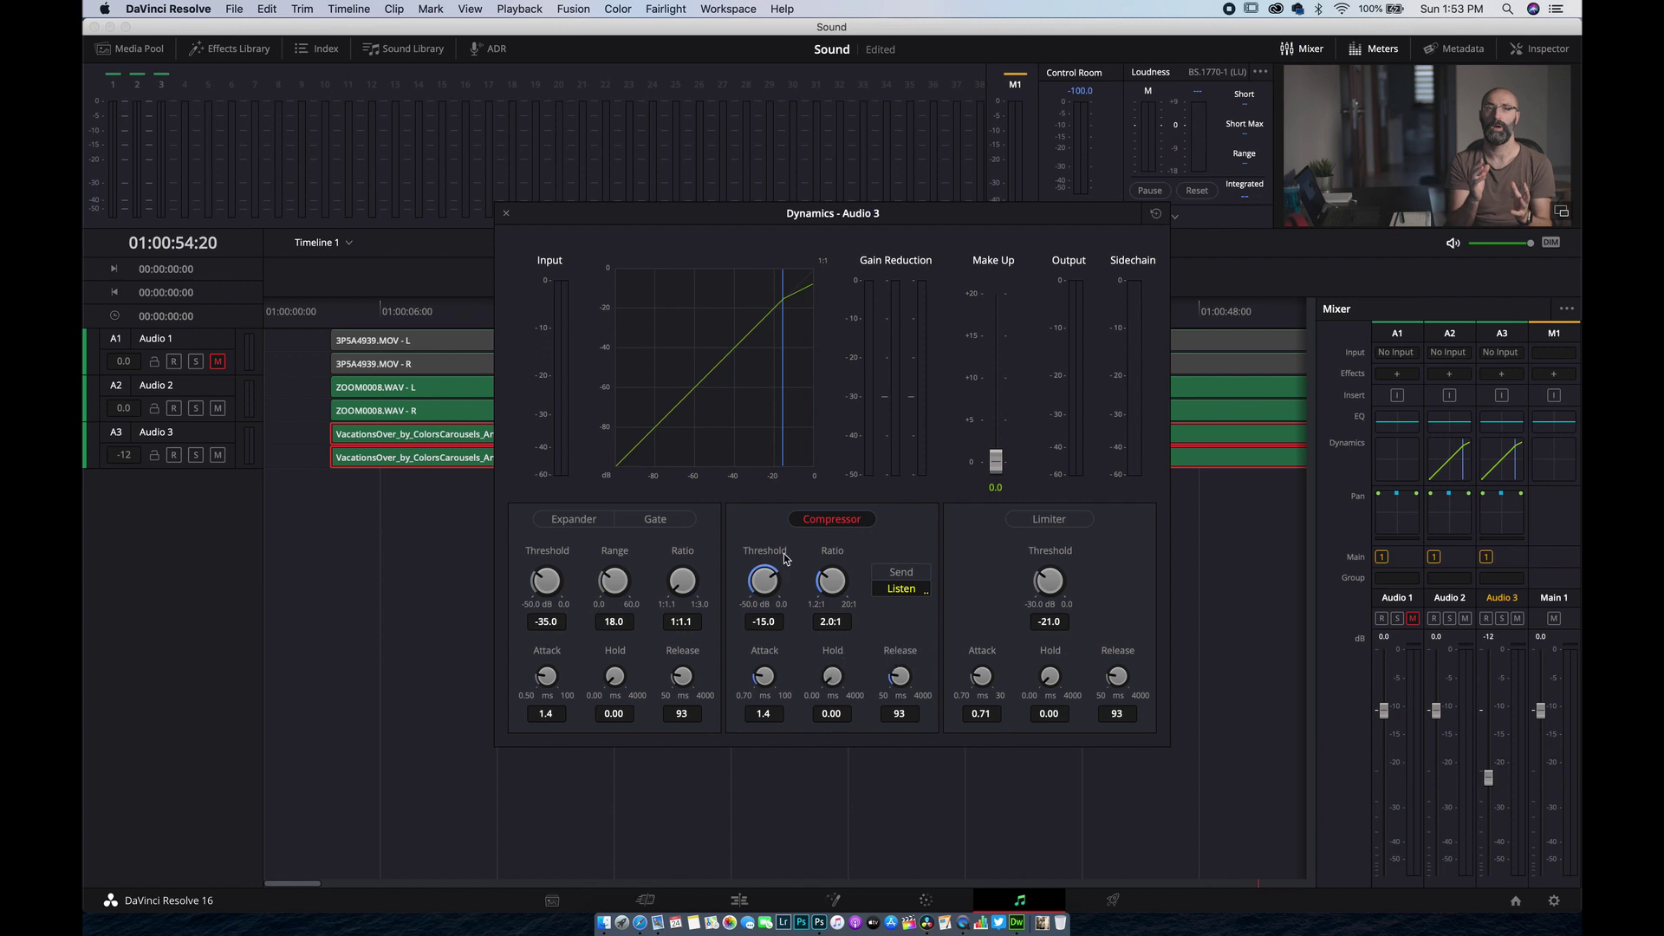
Step: Lower the music compressor threshold to about -22.8 and audition the ducking from 01:00:03
{"action": "left_click_drag", "start_coordinate": [773, 576], "coordinate": [700, 577]}
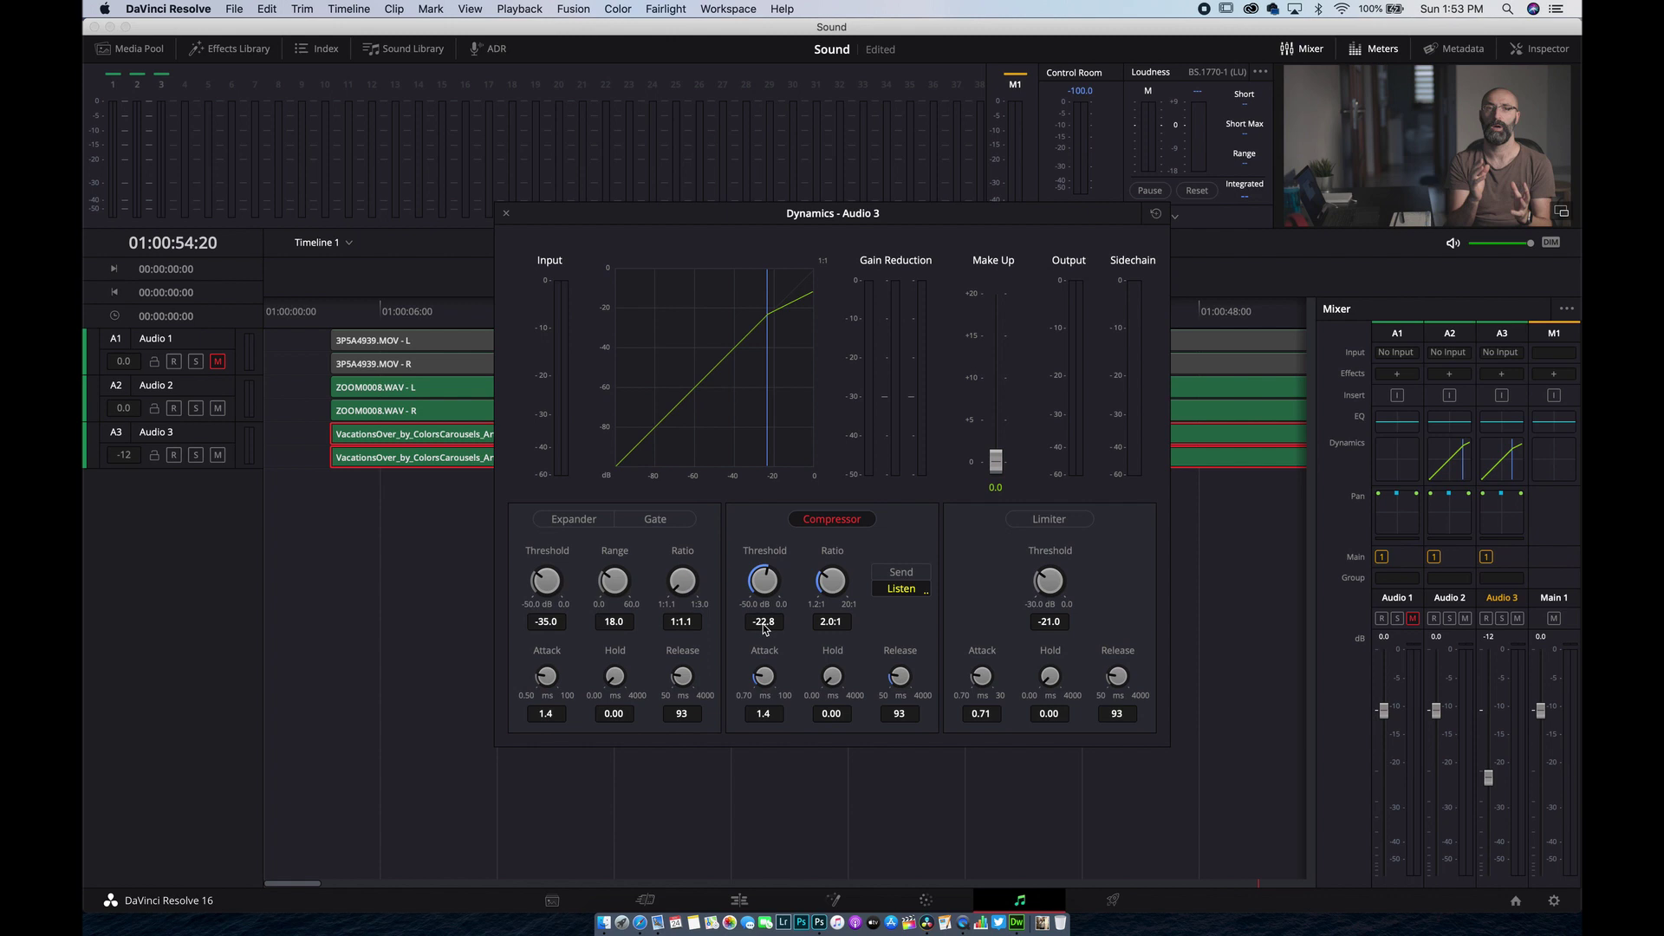
{"action": "left_click", "coordinate": [404, 317]}
{"action": "key", "text": "space"}
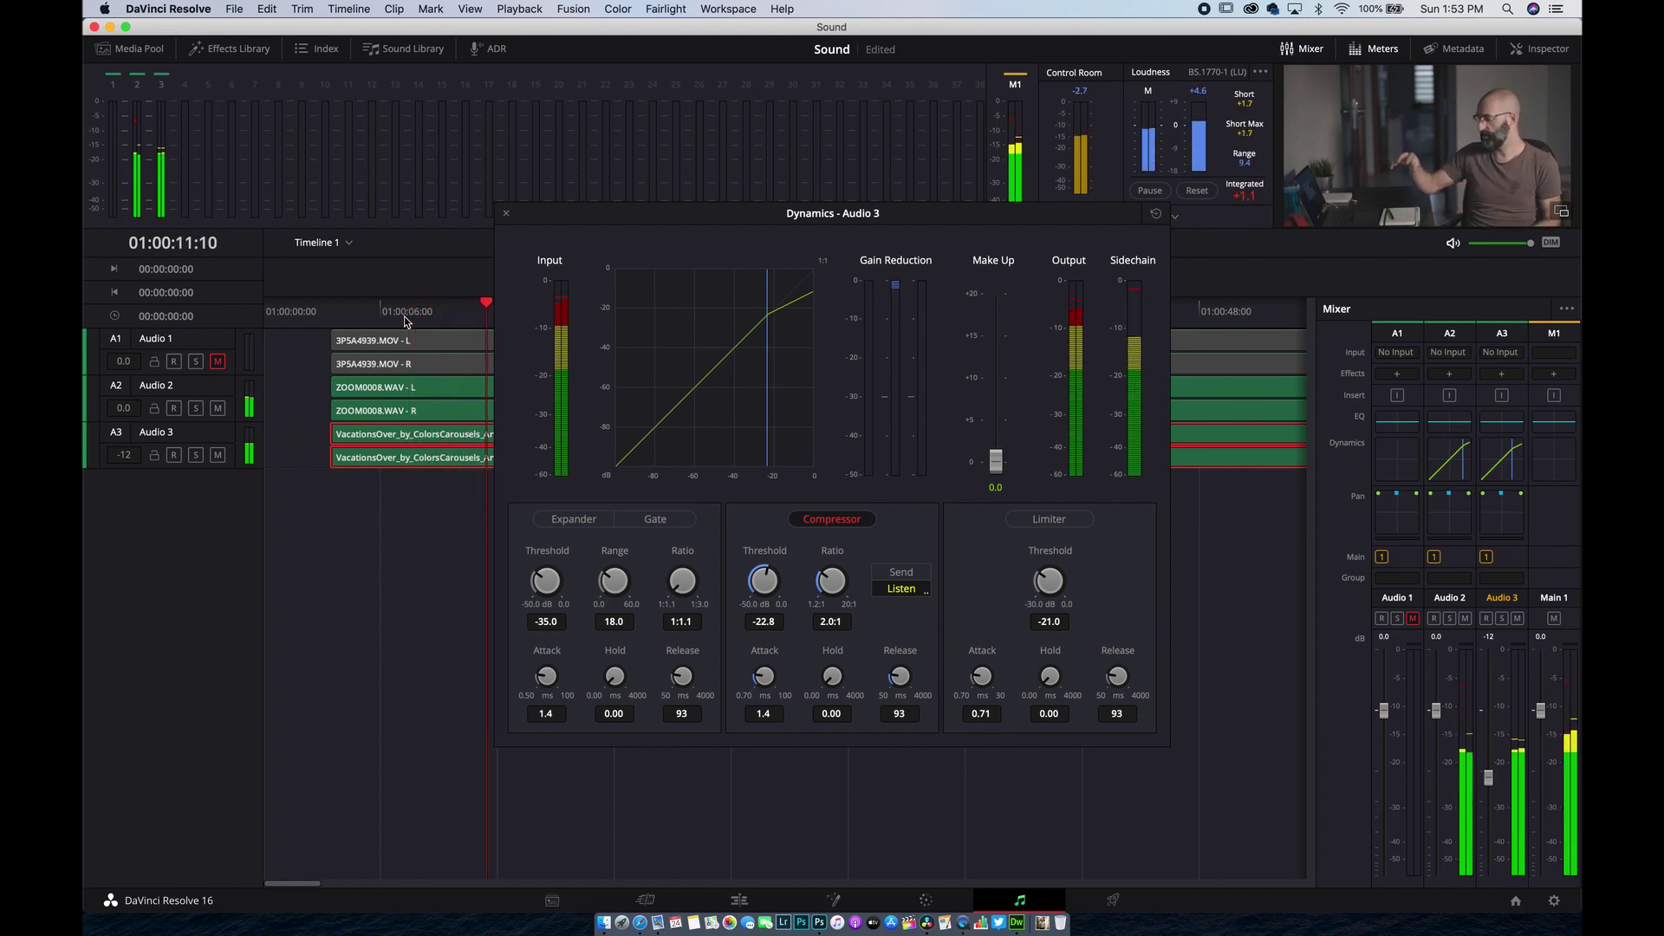
{"action": "key", "text": "space"}
{"action": "left_click", "coordinate": [327, 312]}
{"action": "key", "text": "space"}
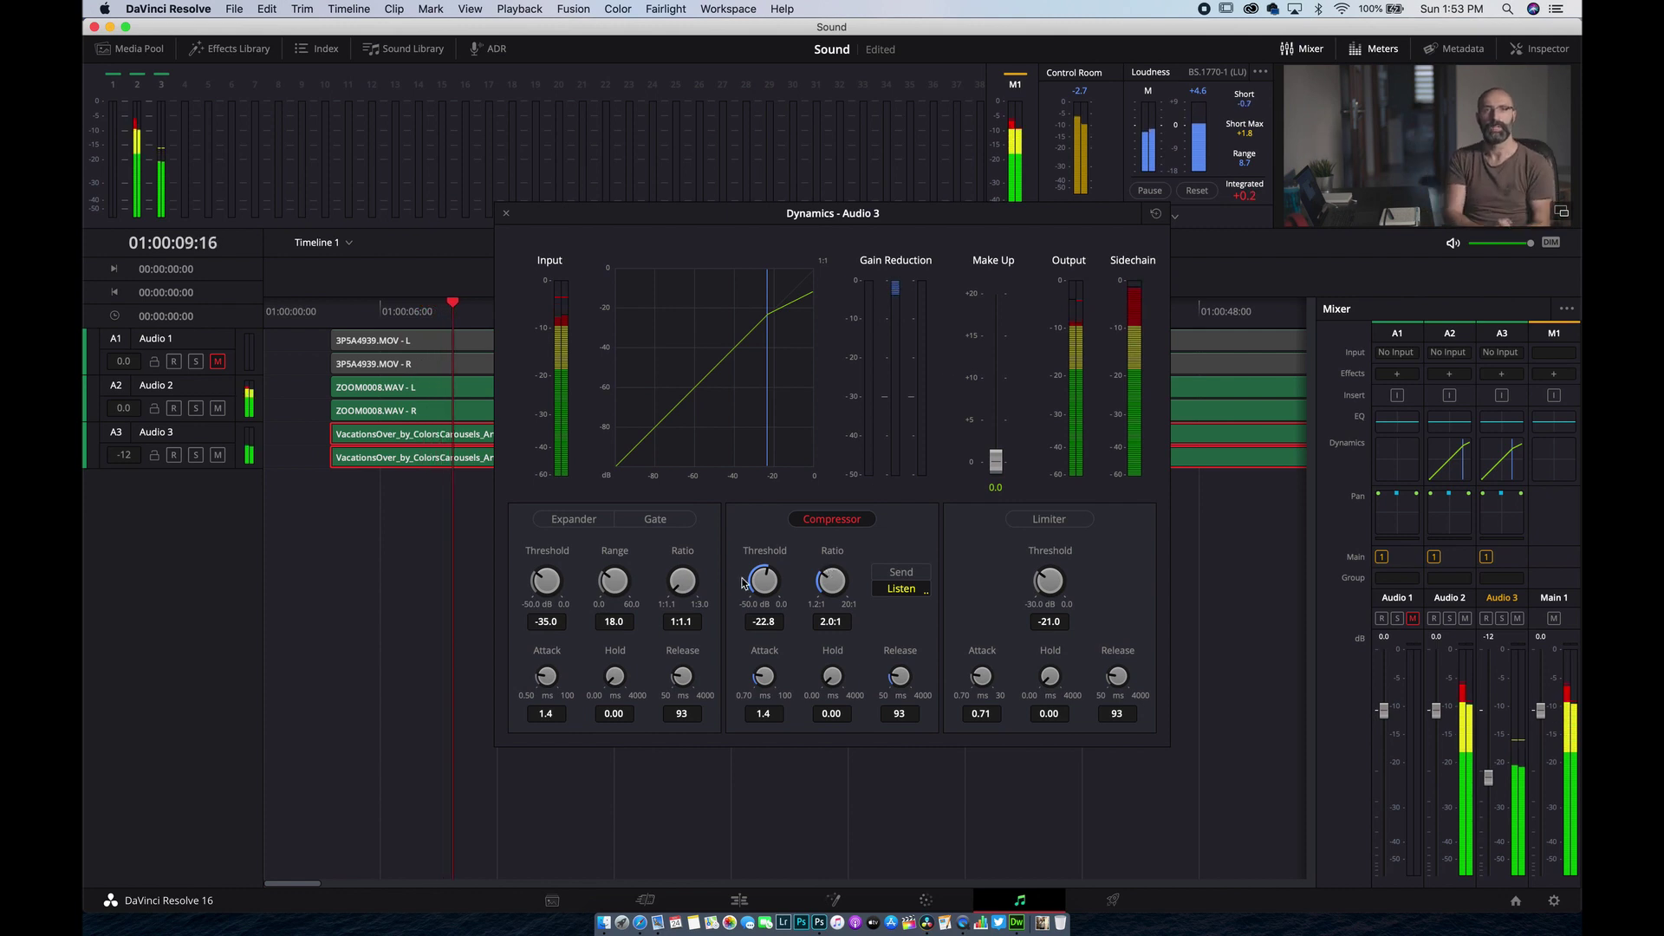
Step: Set the music compressor to -37.5 threshold, 0.70 ms attack and 220 ms hold
{"action": "left_click_drag", "start_coordinate": [752, 569], "coordinate": [697, 578]}
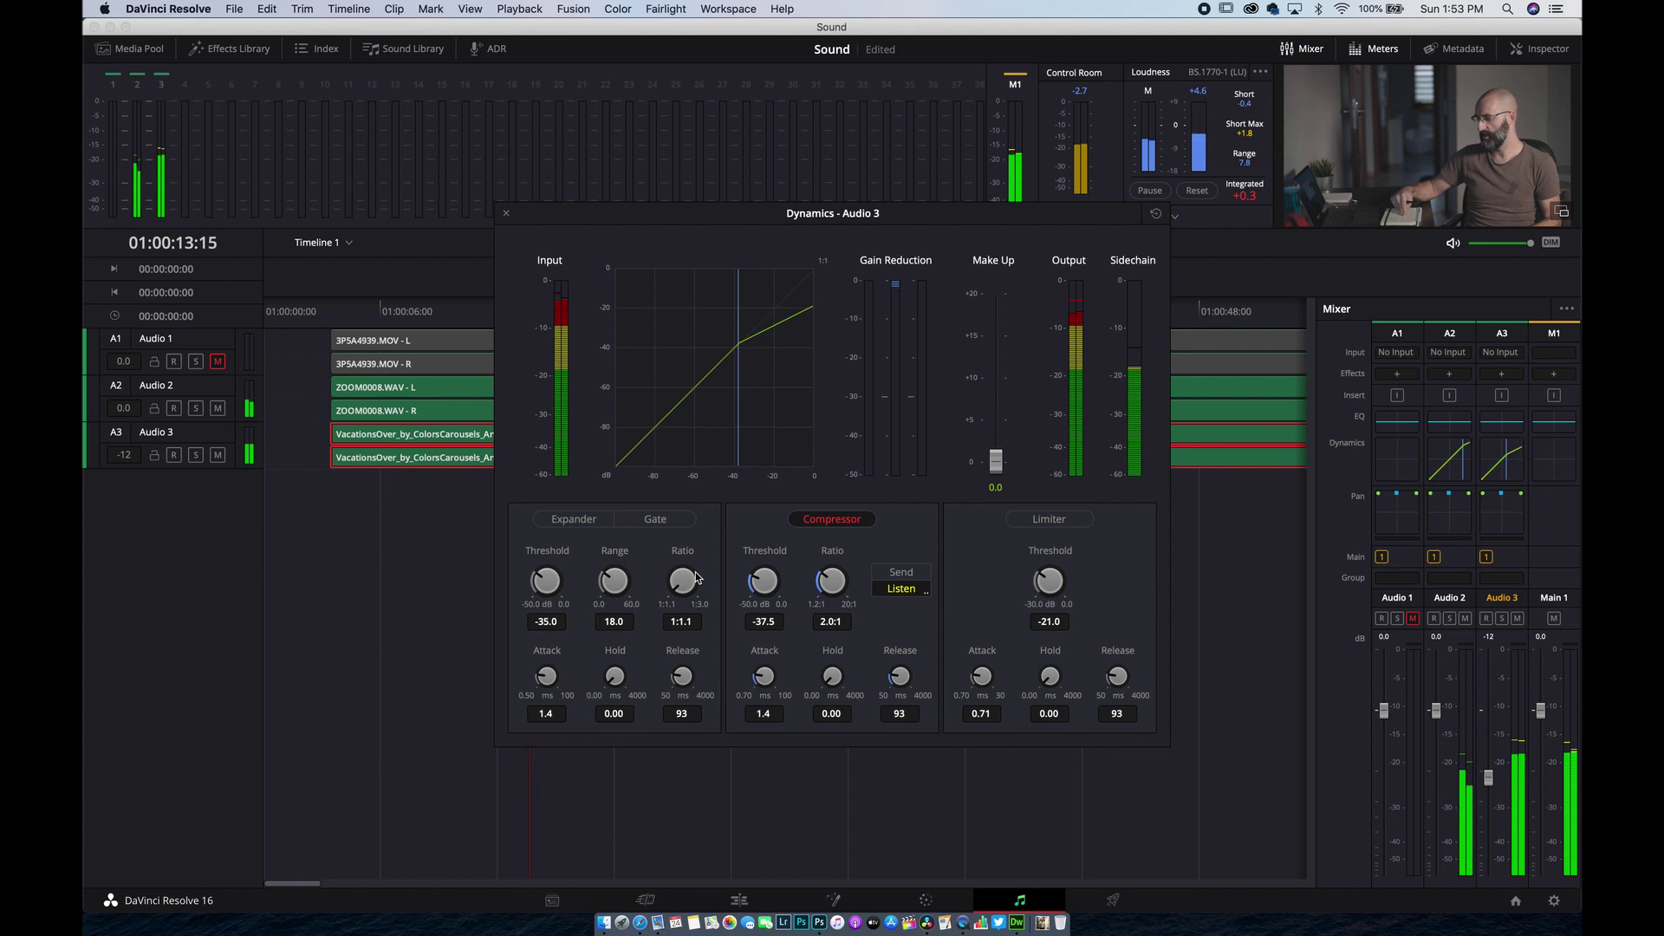
{"action": "left_click_drag", "start_coordinate": [764, 676], "coordinate": [776, 684]}
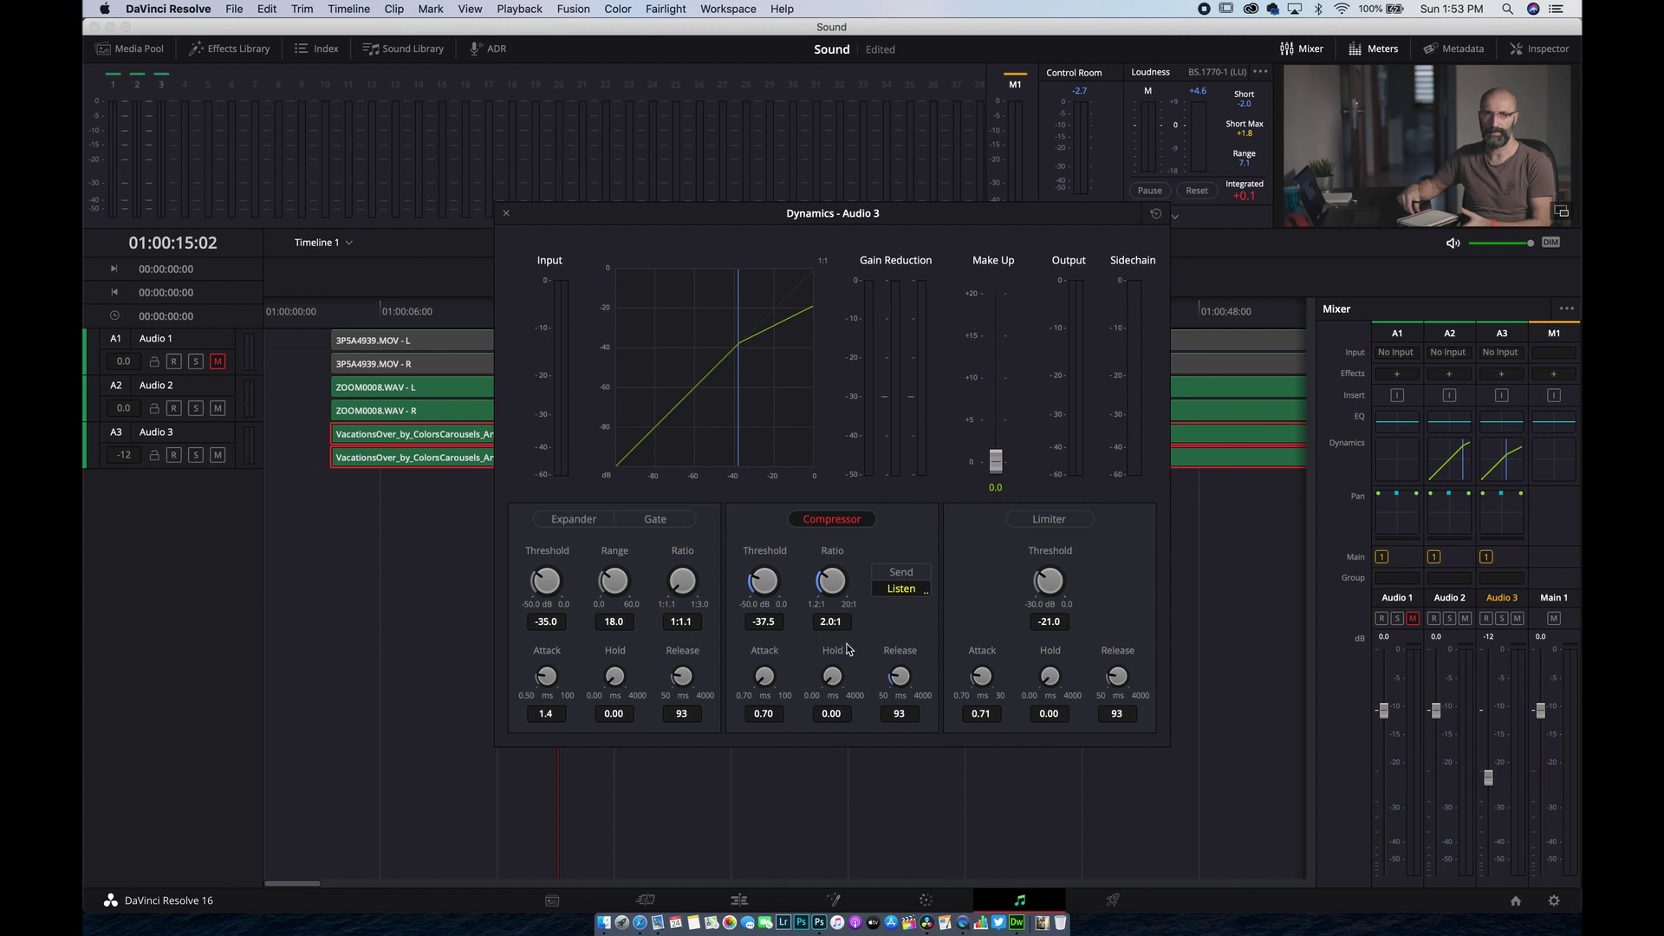
{"action": "left_click_drag", "start_coordinate": [831, 678], "coordinate": [861, 647]}
{"action": "left_click", "coordinate": [374, 308]}
Step: Raise the music compressor release to 858 ms and hold to 903 ms, replaying to check
{"action": "key", "text": "space"}
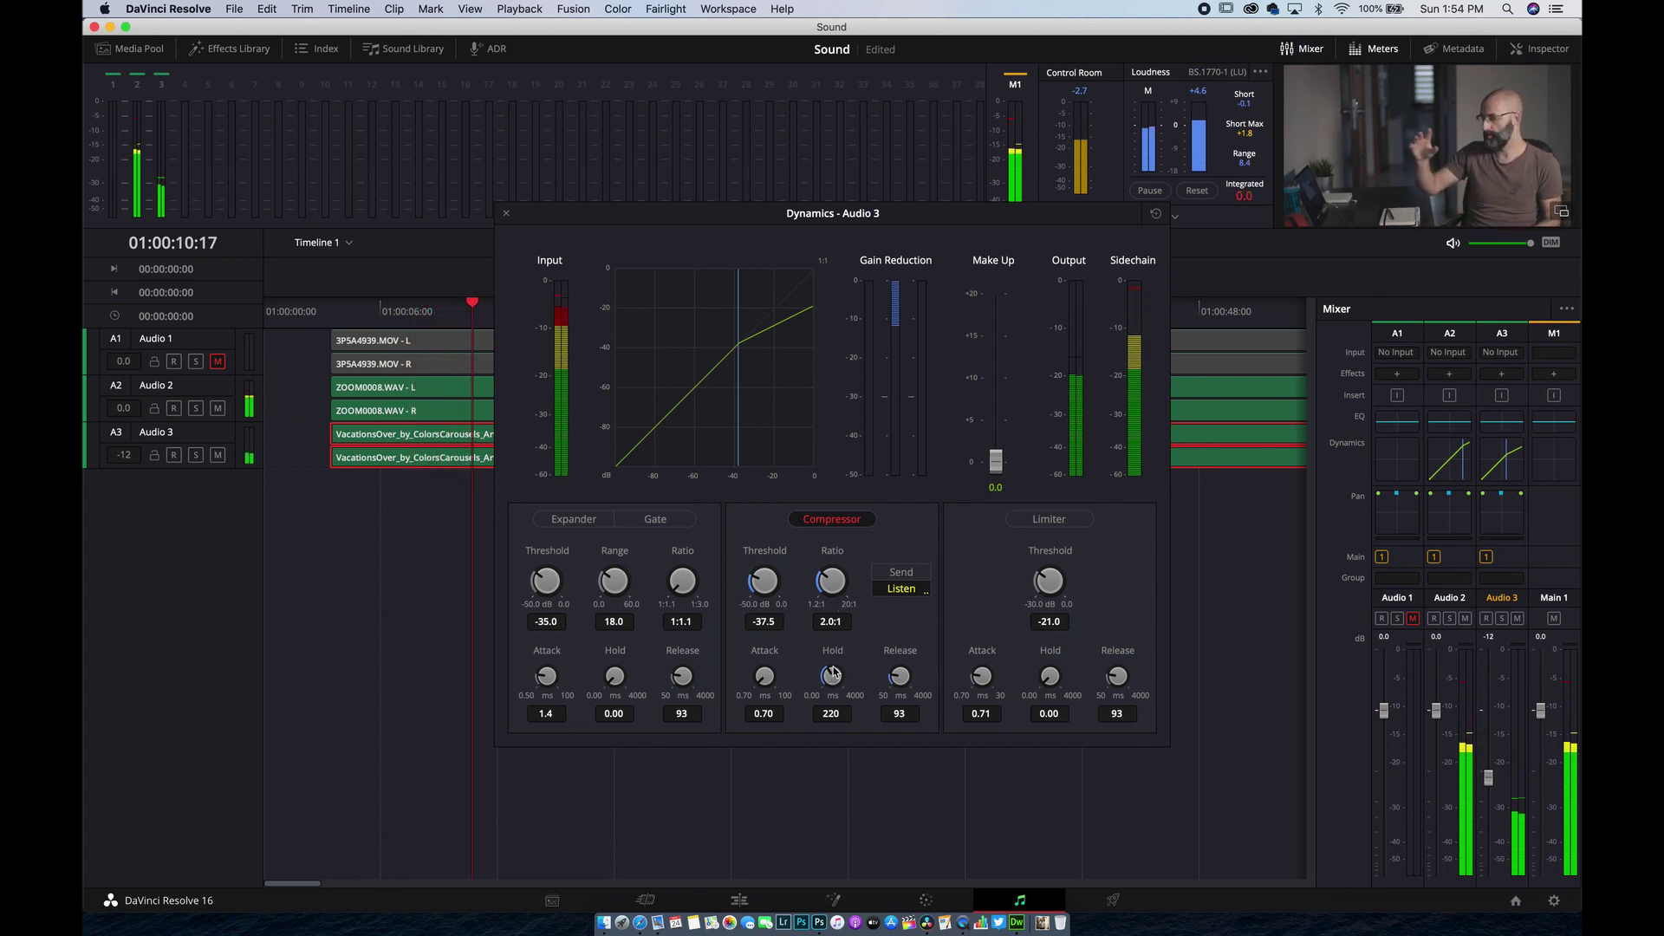
{"action": "key", "text": "space"}
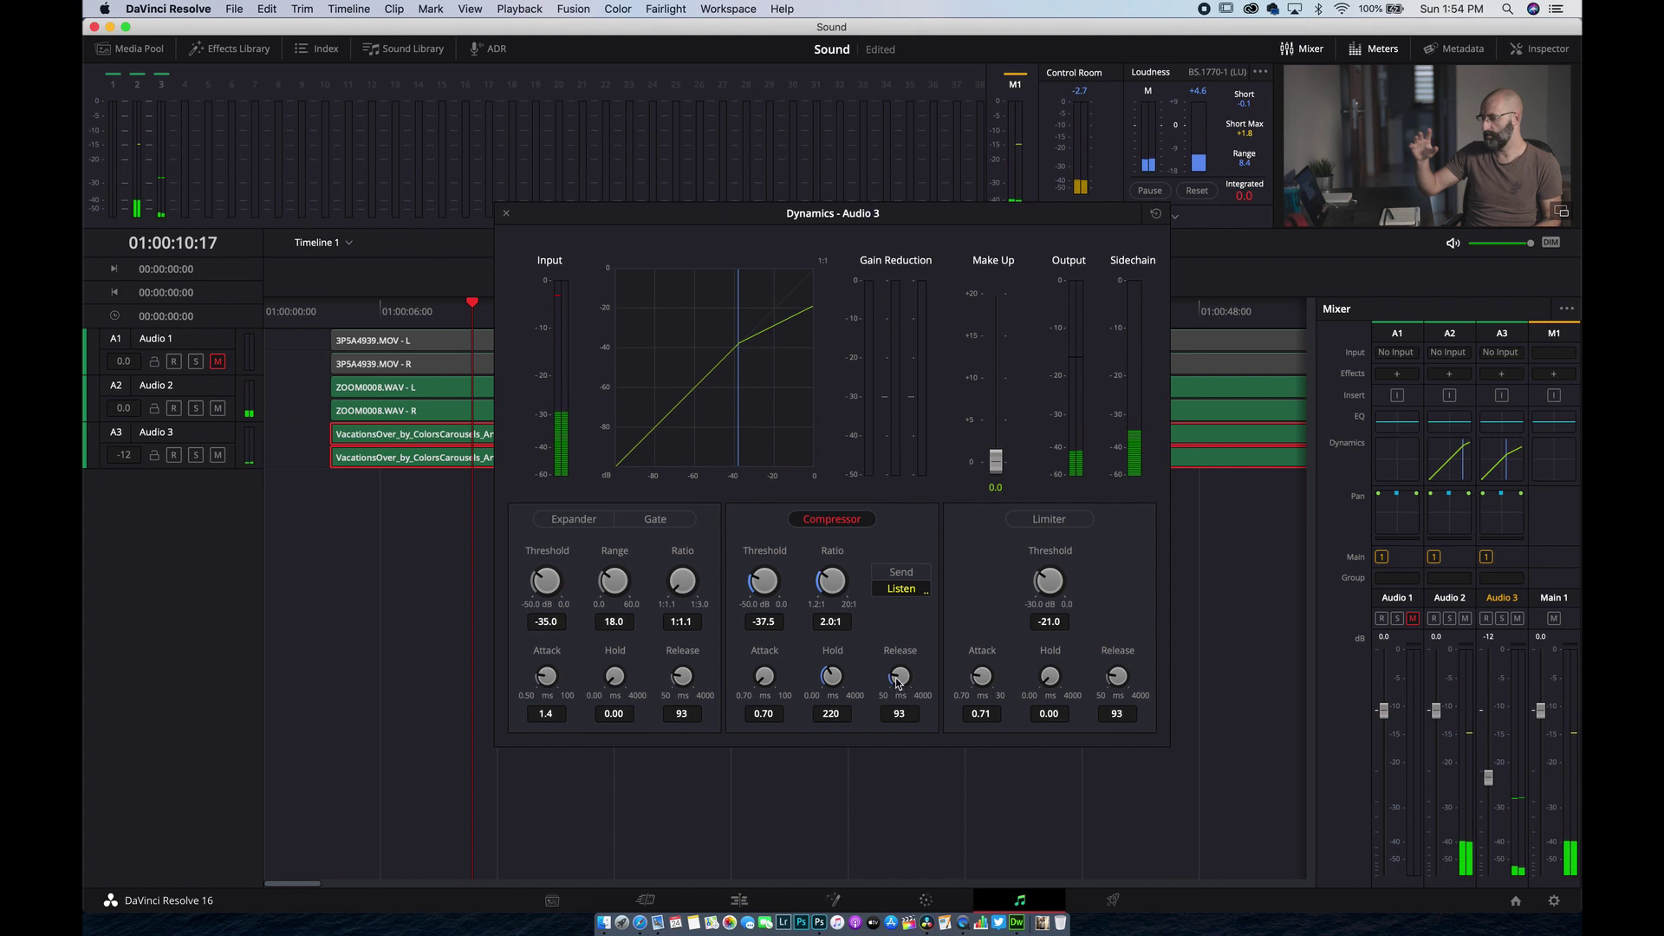
{"action": "left_click_drag", "start_coordinate": [900, 679], "coordinate": [930, 651]}
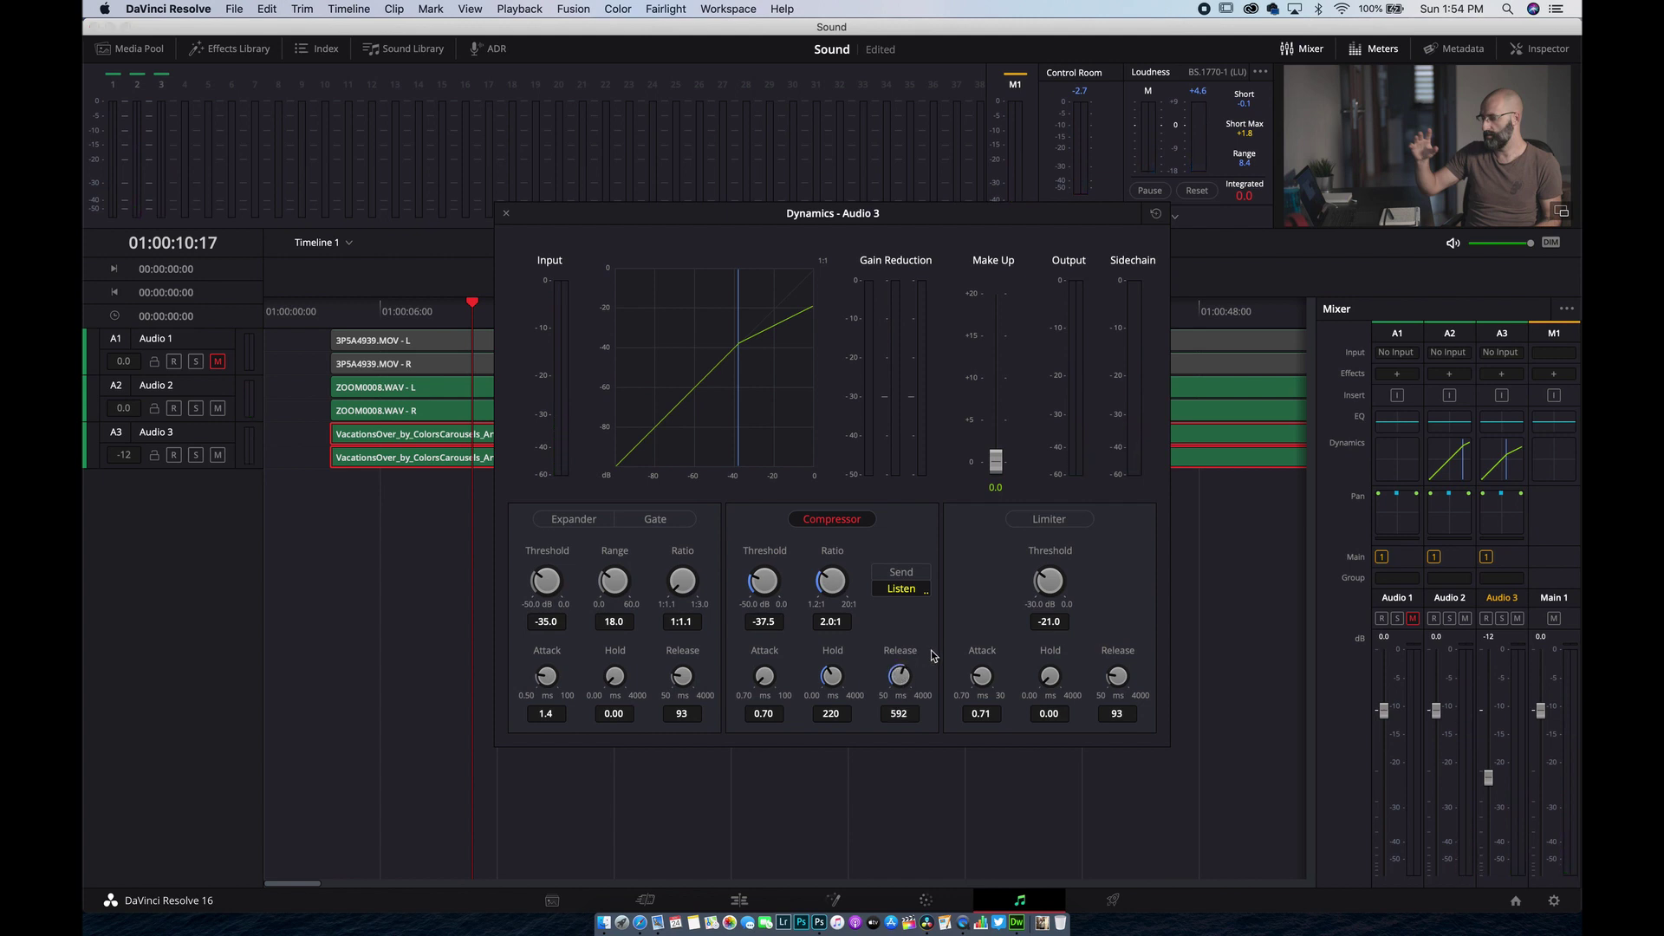
{"action": "left_click", "coordinate": [407, 319]}
{"action": "key", "text": "space"}
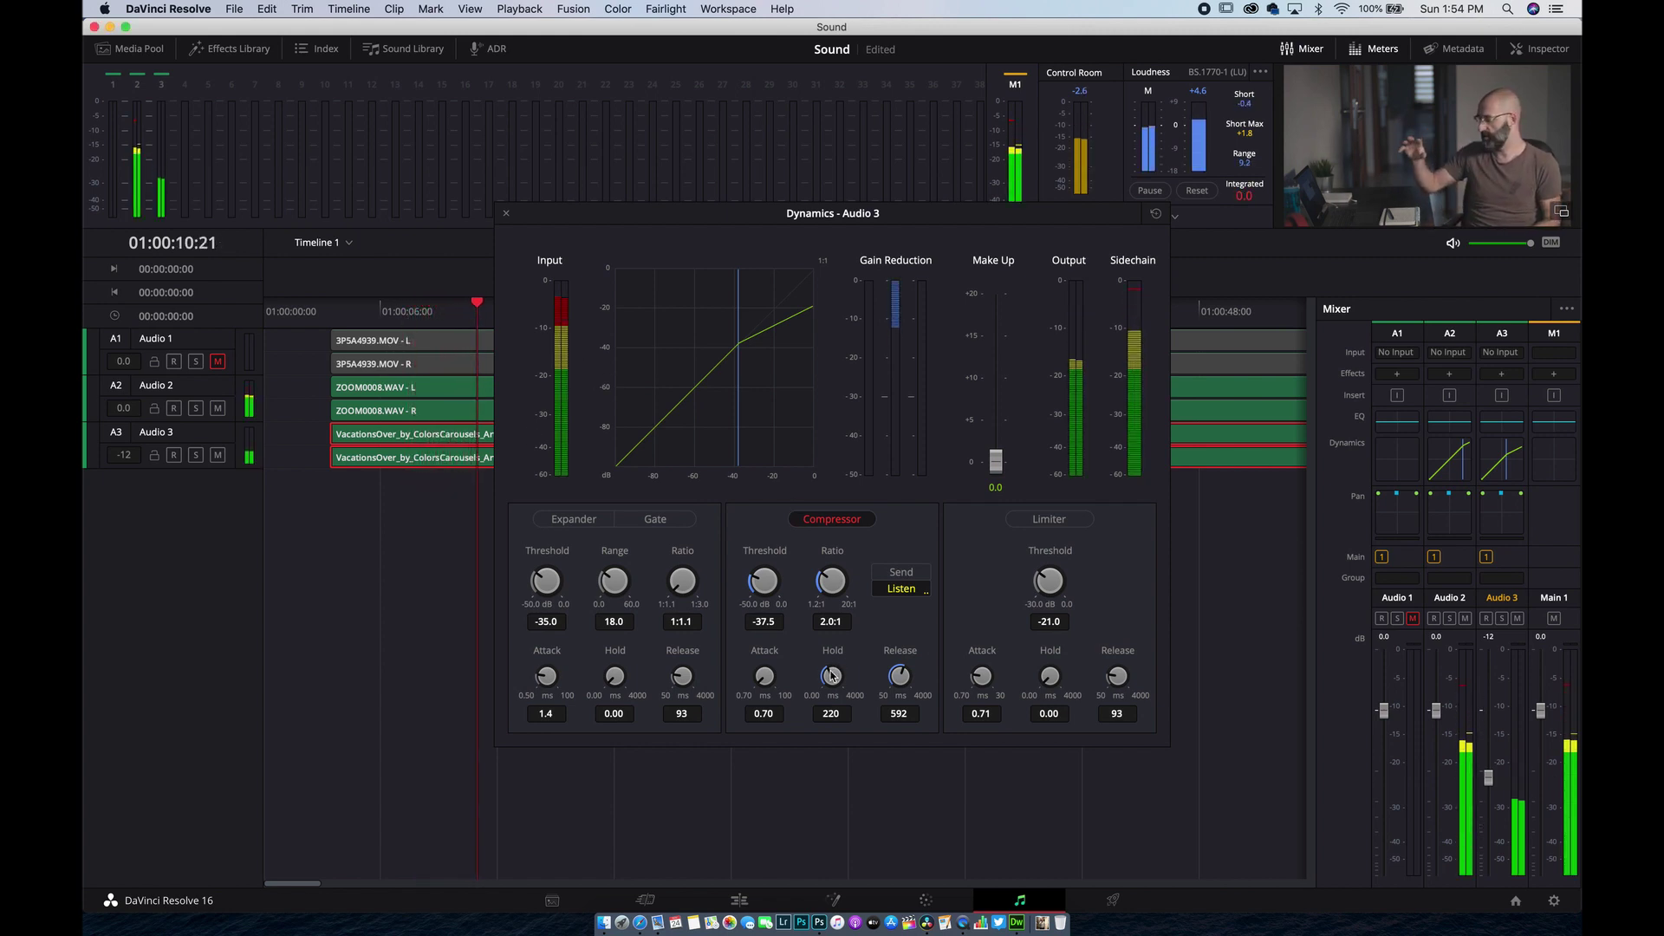
{"action": "left_click_drag", "start_coordinate": [830, 675], "coordinate": [917, 677]}
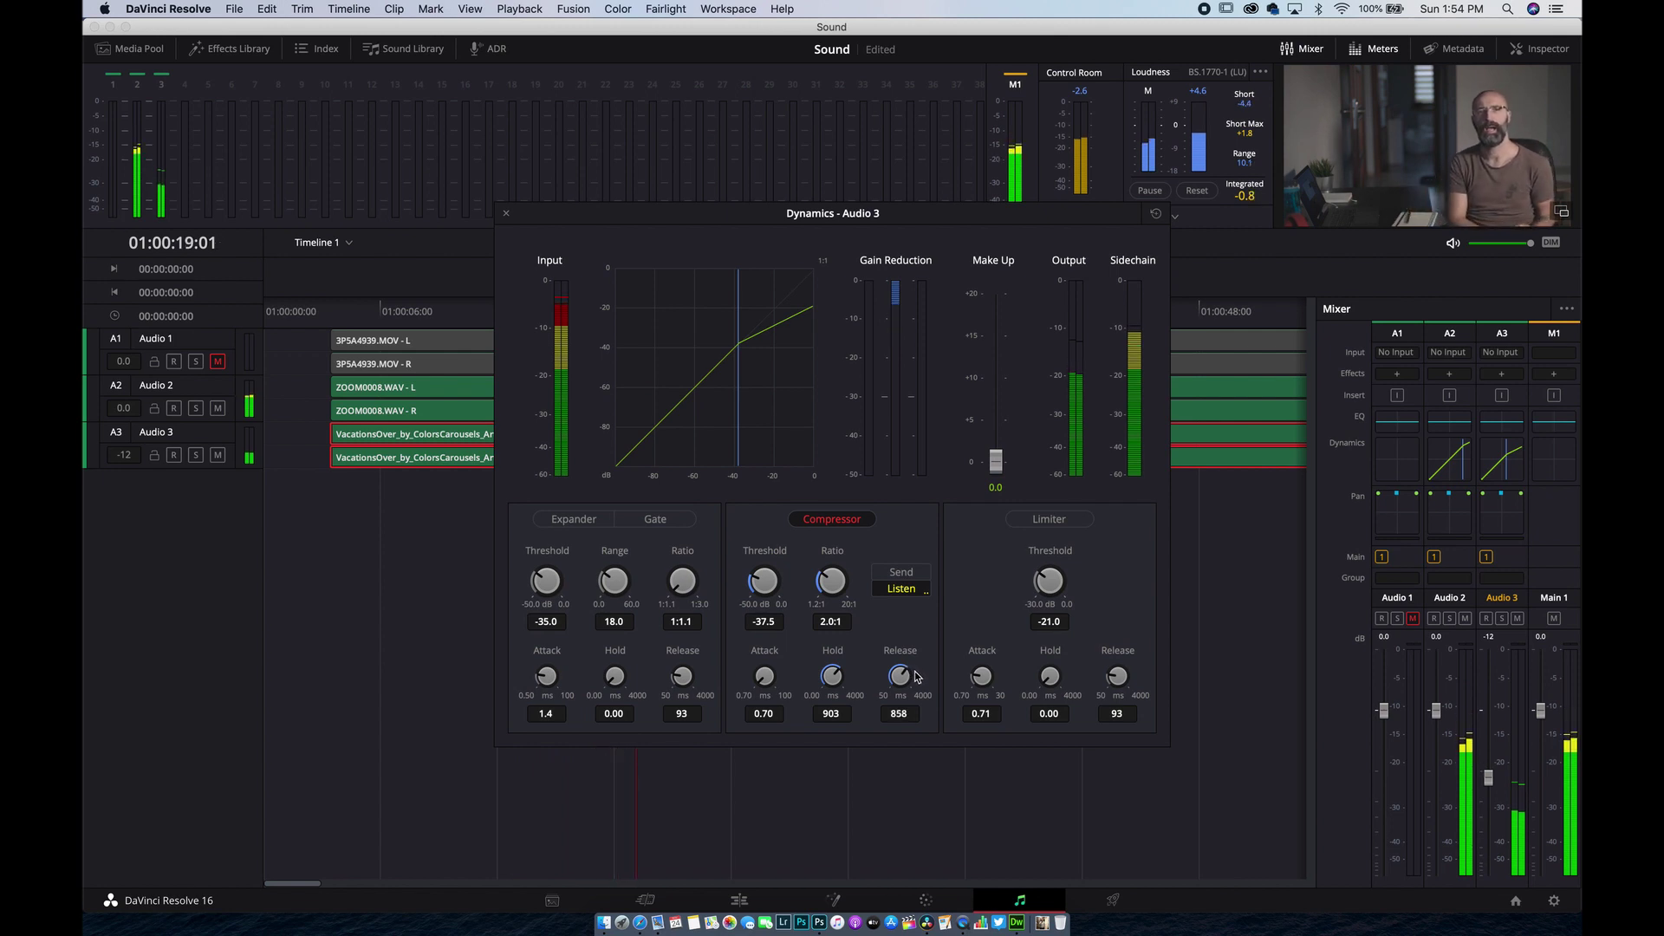
{"action": "left_click", "coordinate": [390, 312]}
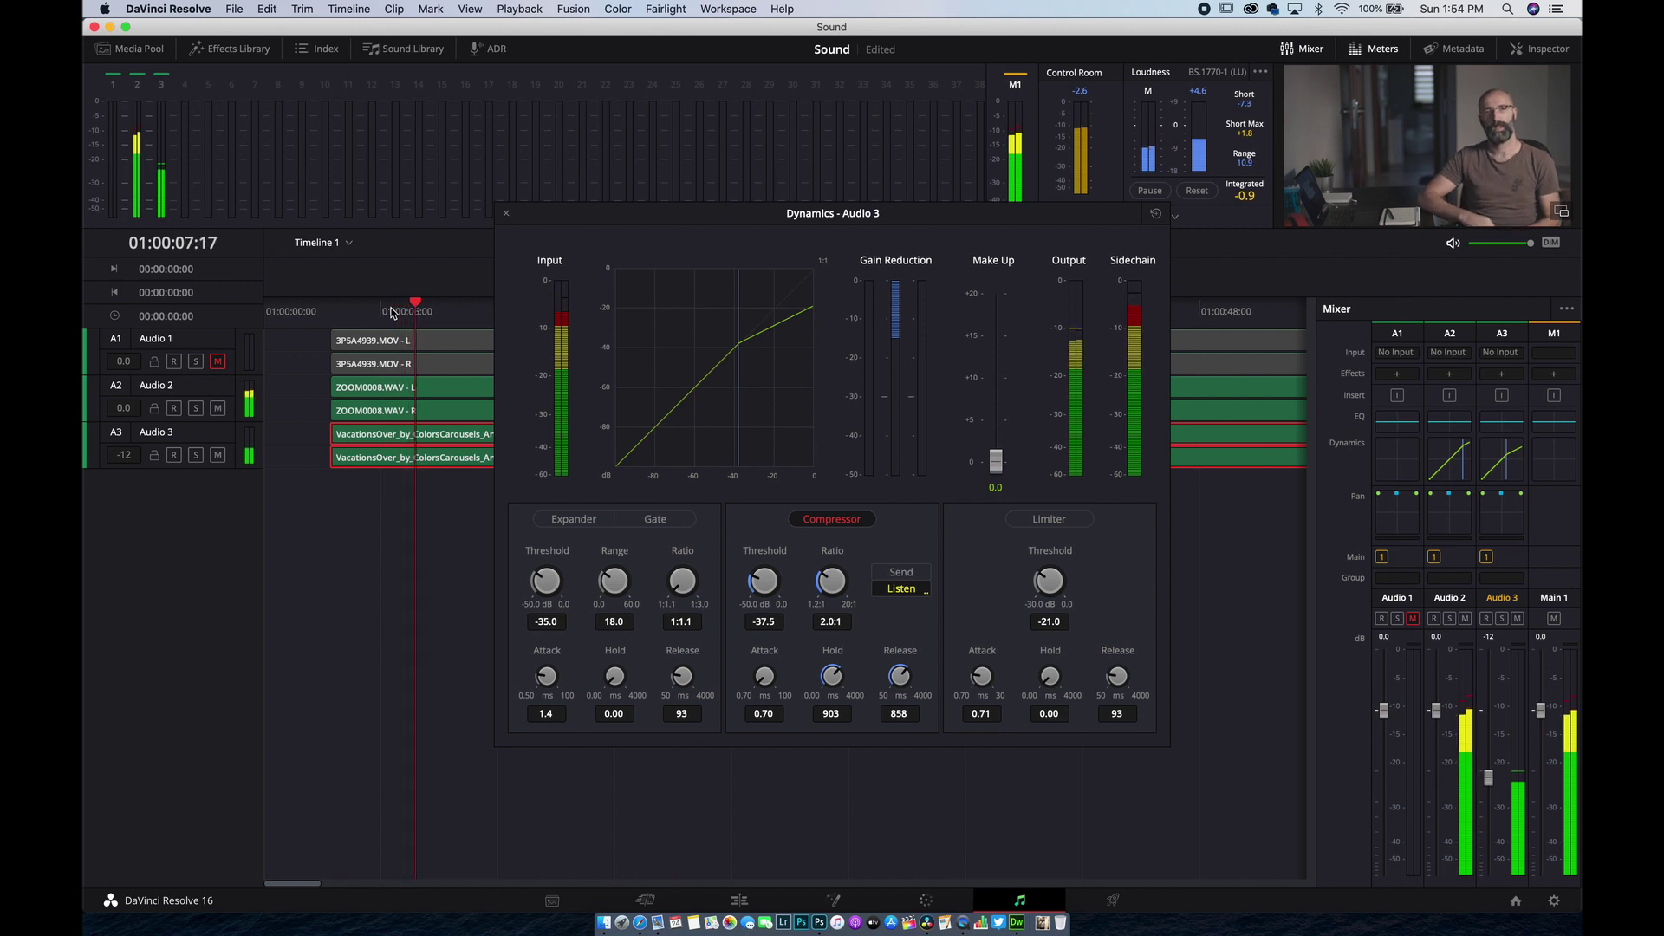
{"action": "left_click", "coordinate": [507, 214]}
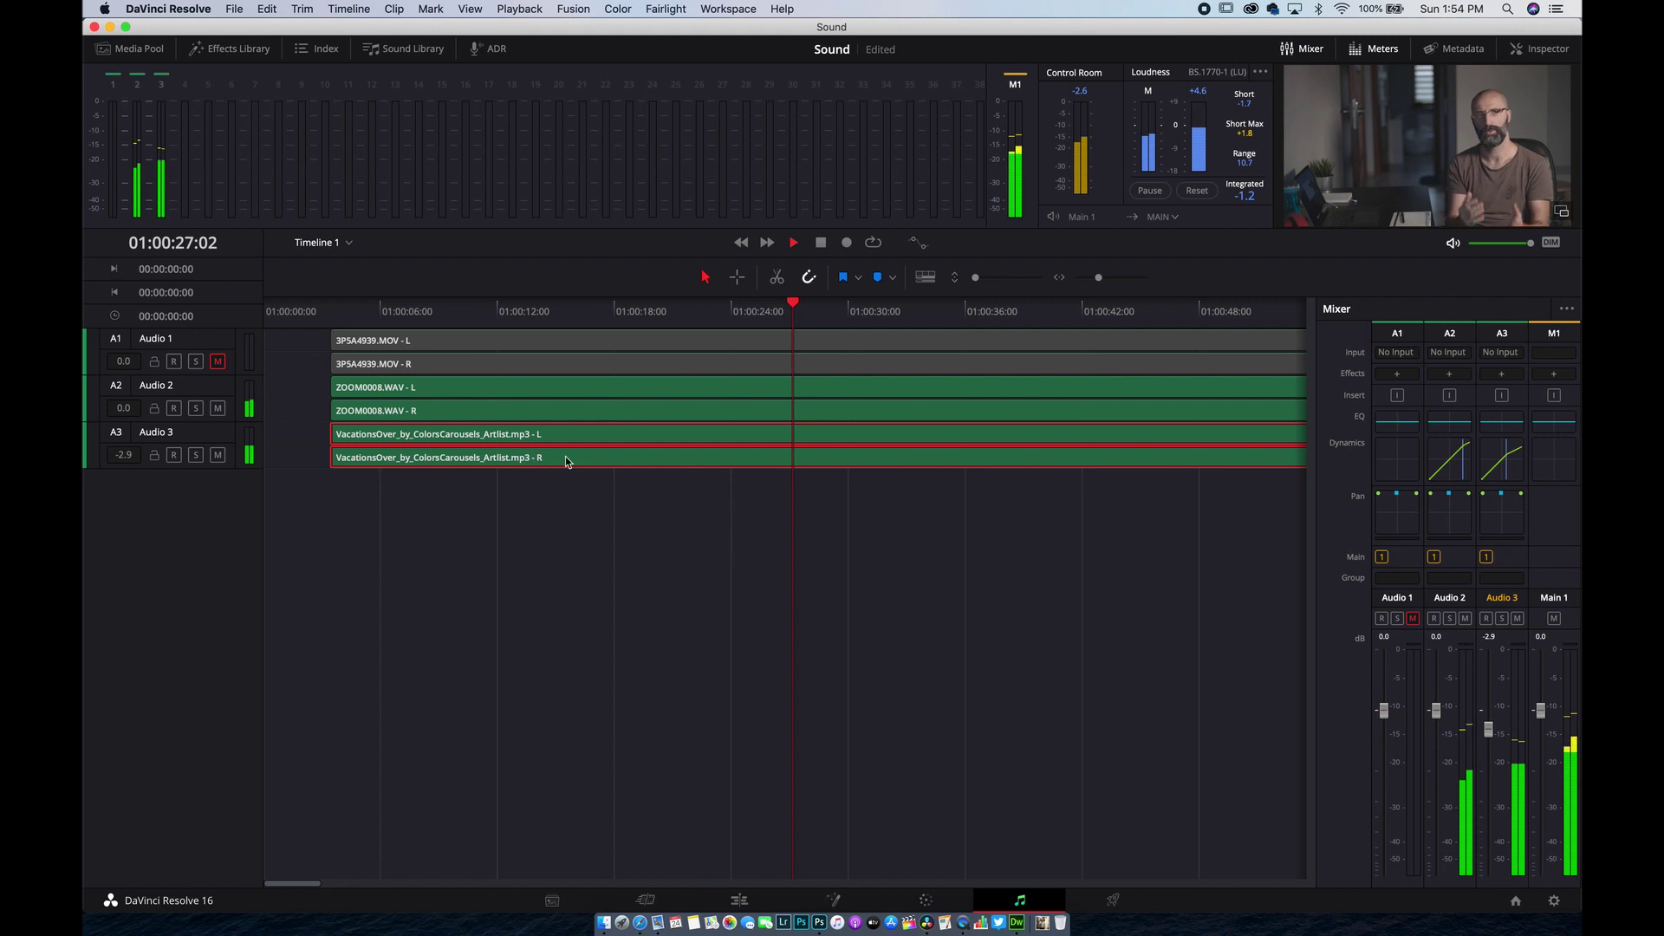
Step: Stop playback at 01:00:28:02, then select the voice clip on Audio 2 and the music clip on Audio 3
{"action": "key", "text": "space"}
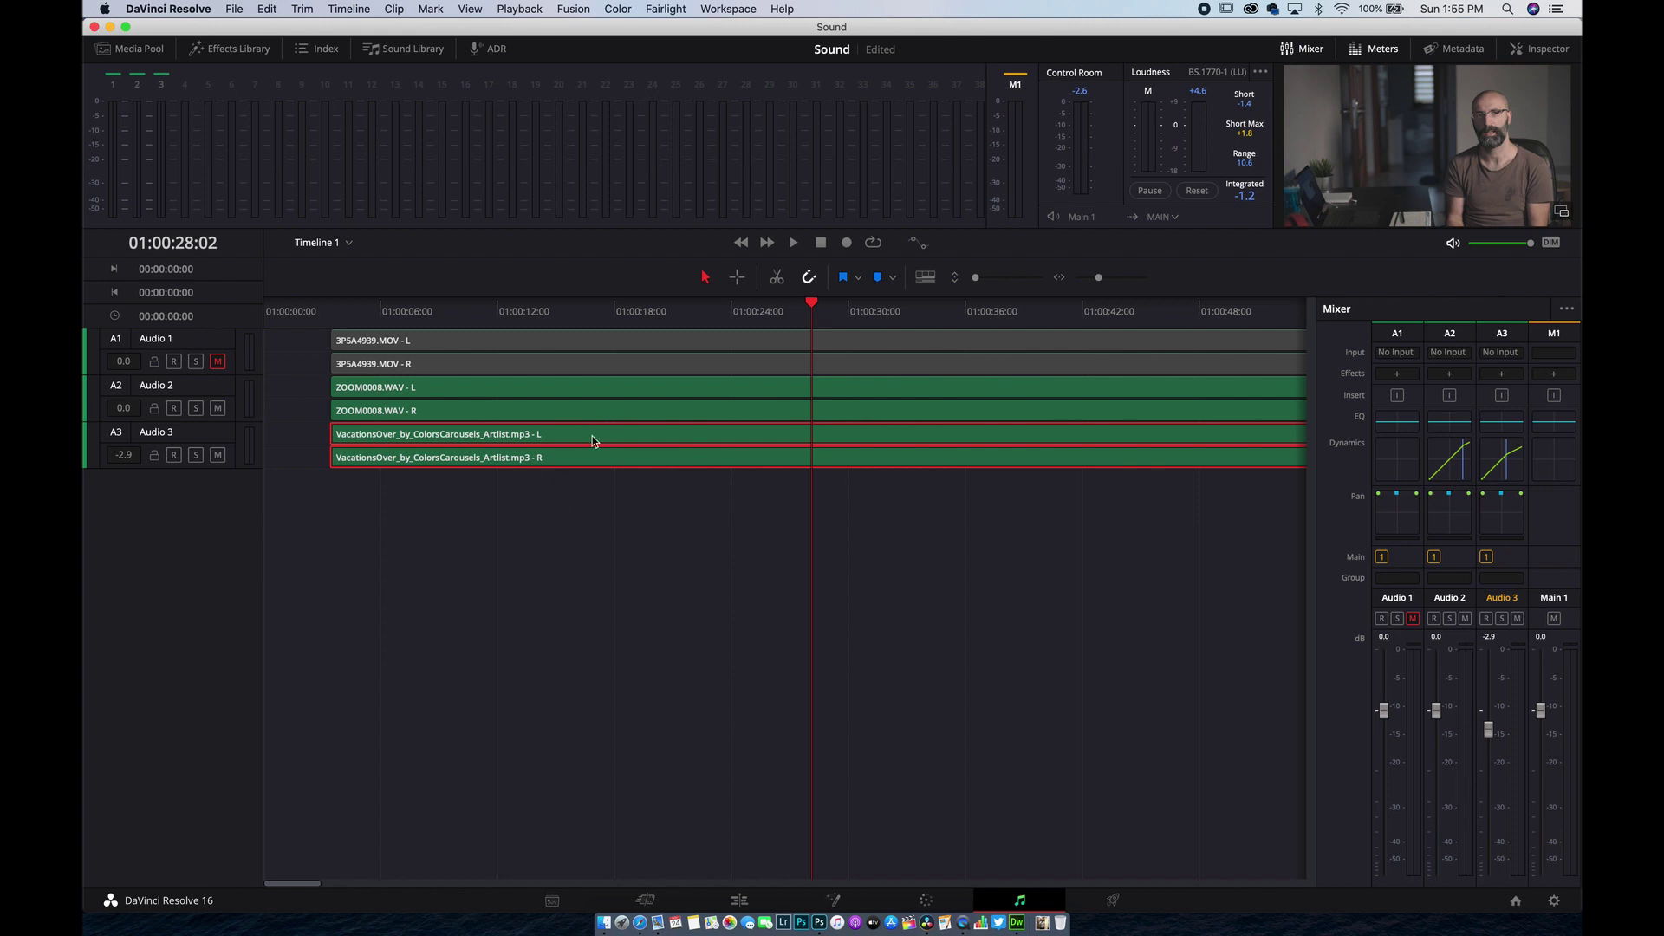
{"action": "left_click", "coordinate": [527, 412]}
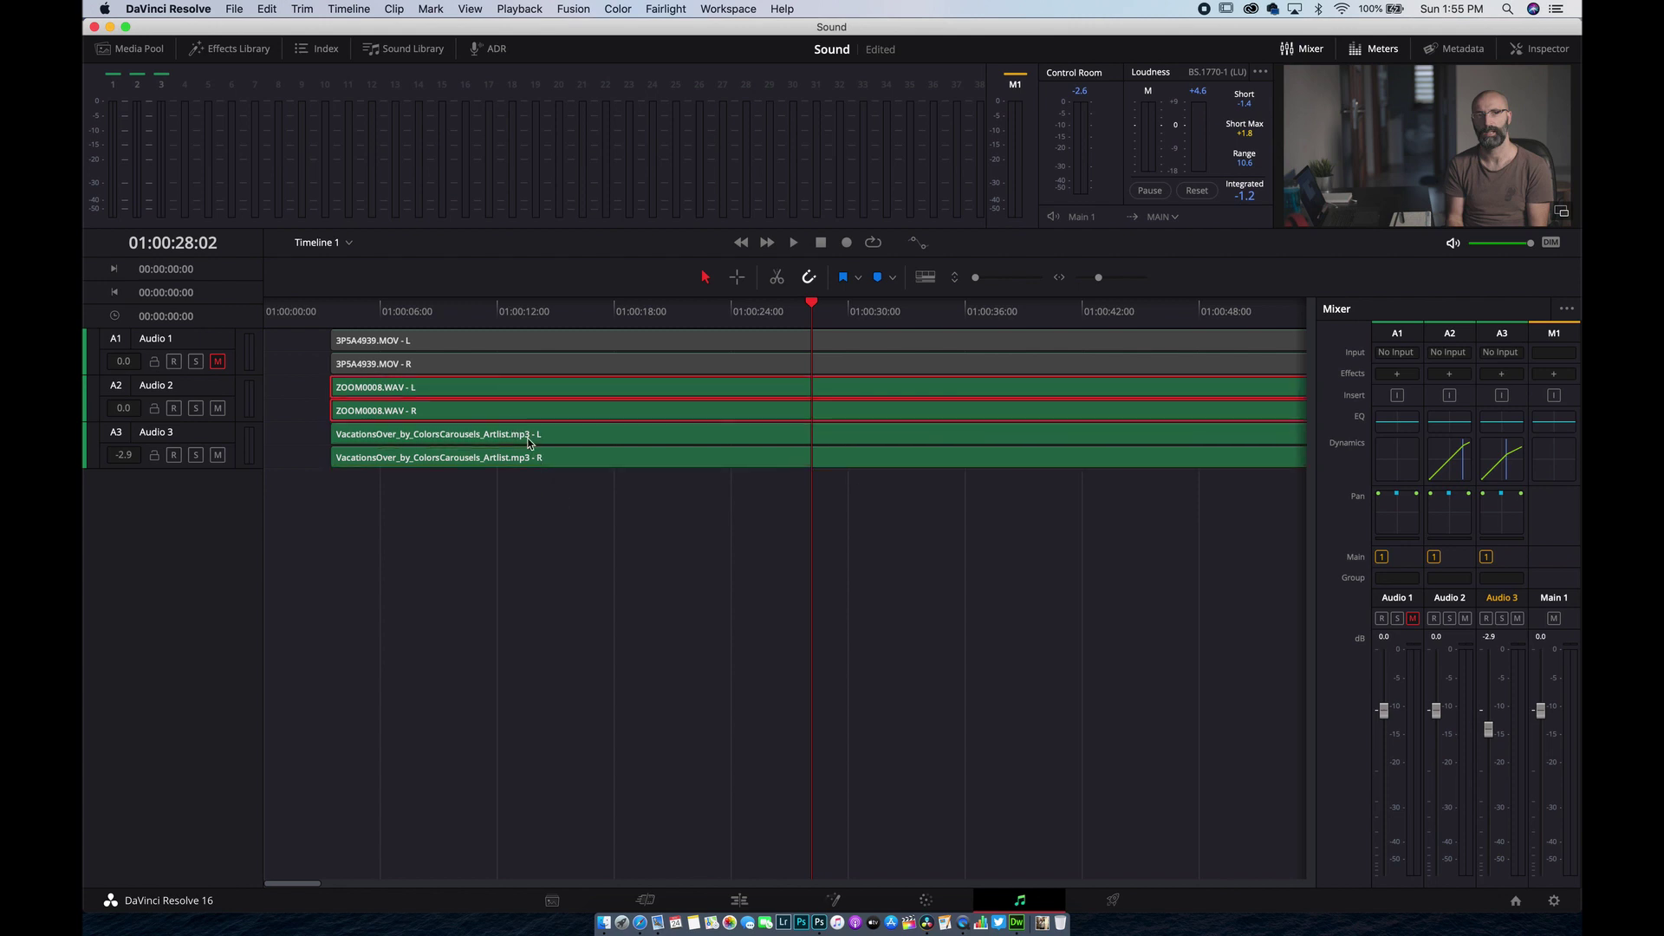
{"action": "left_click", "coordinate": [527, 438]}
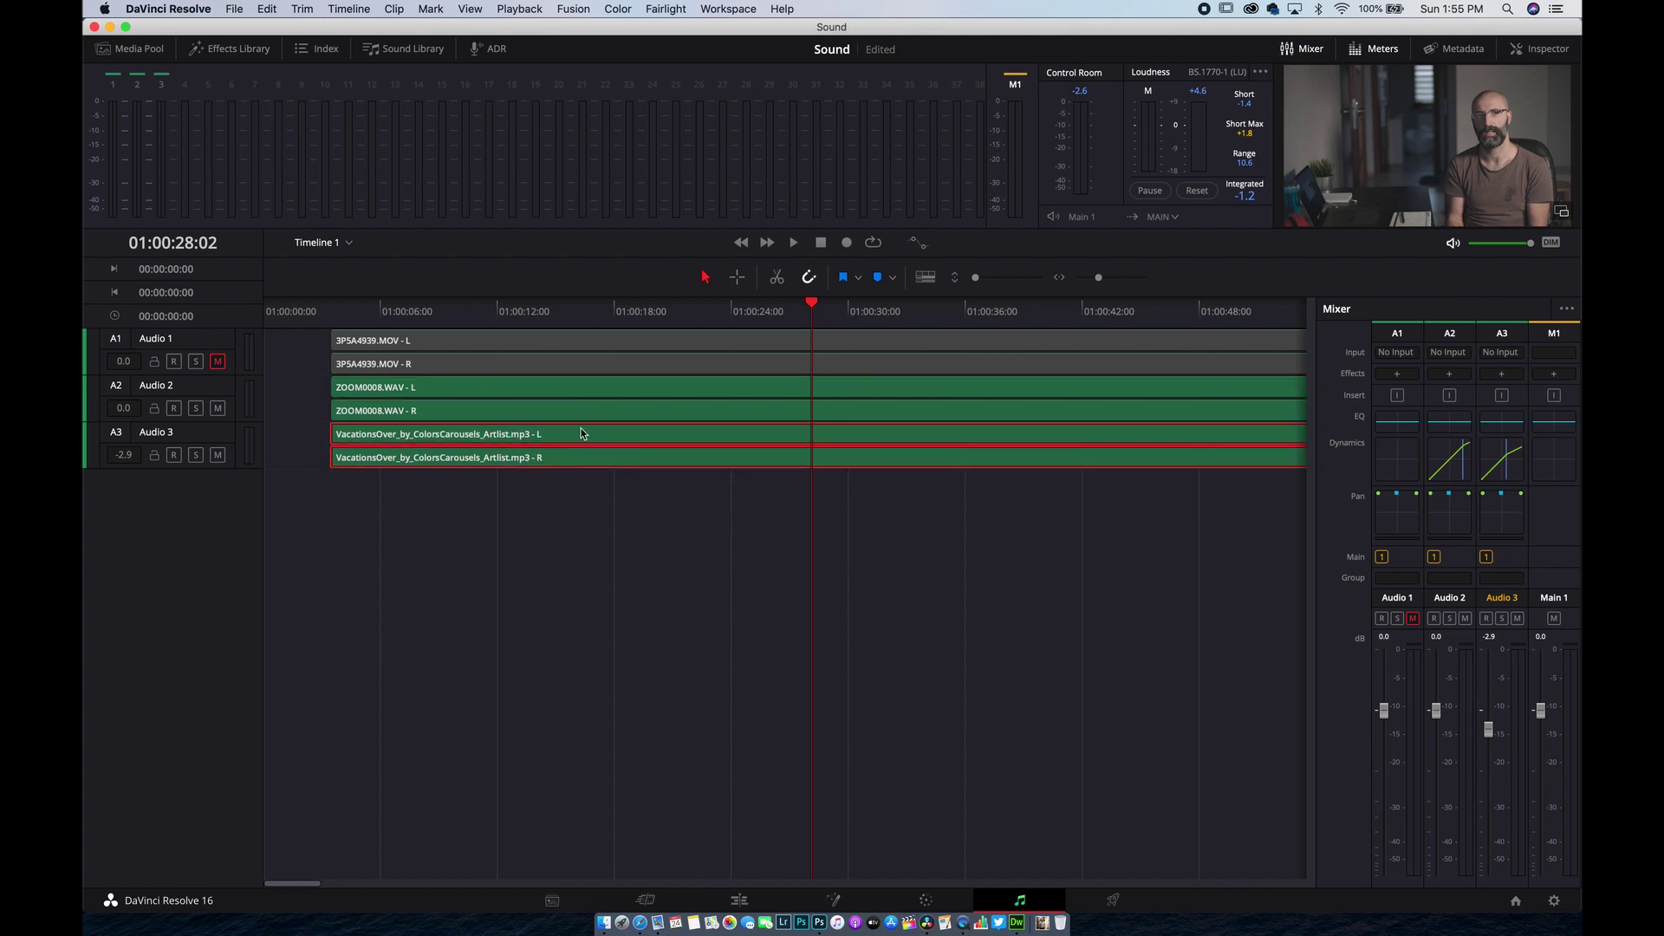